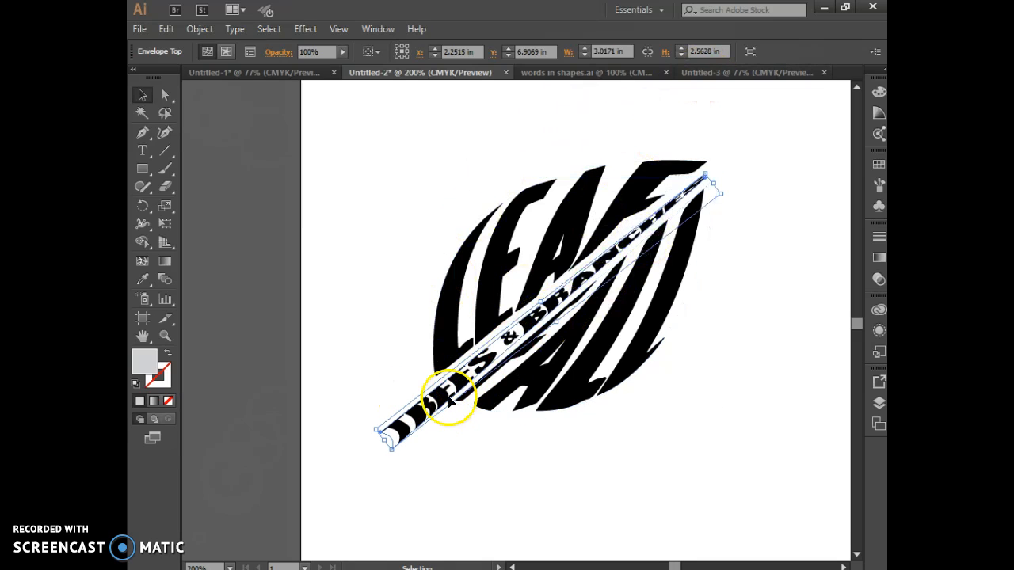
Step: In the blank Untitled-3 document, draw a closed half-leaf with the Pen tool: arched top edge and straight base about 4 in long
{"action": "left_click", "coordinate": [719, 76]}
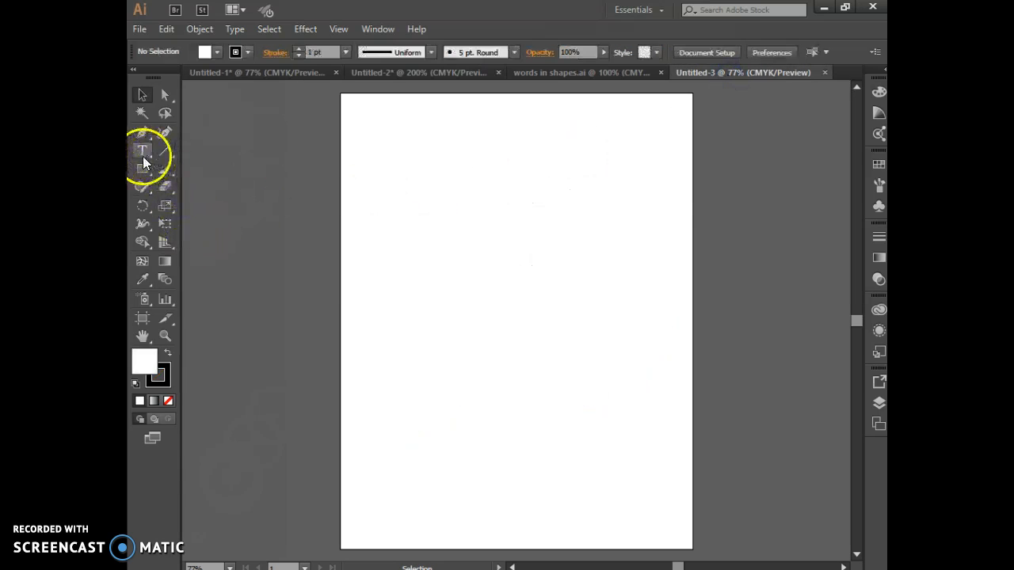
{"action": "left_click", "coordinate": [141, 133]}
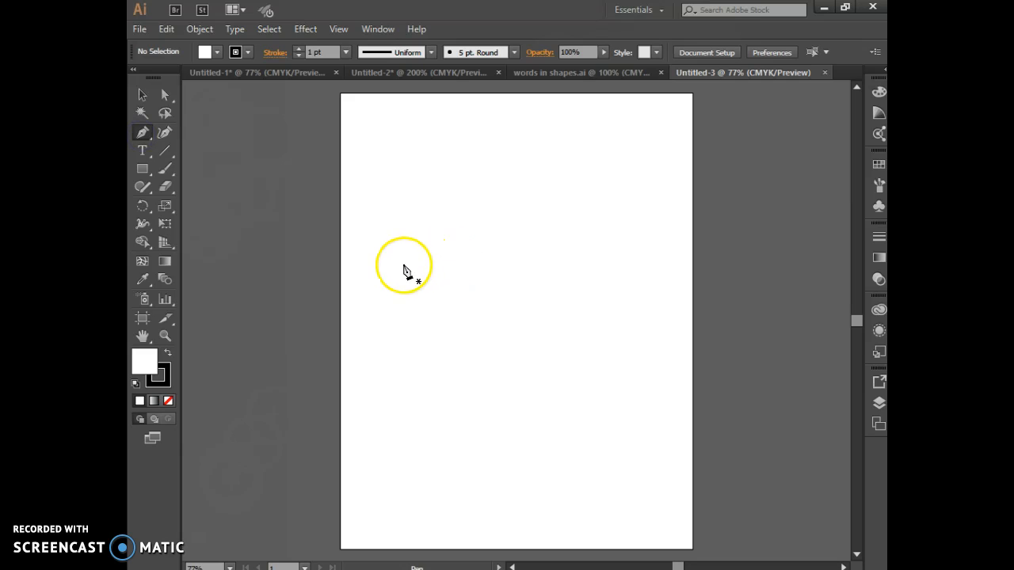
{"action": "left_click", "coordinate": [428, 268]}
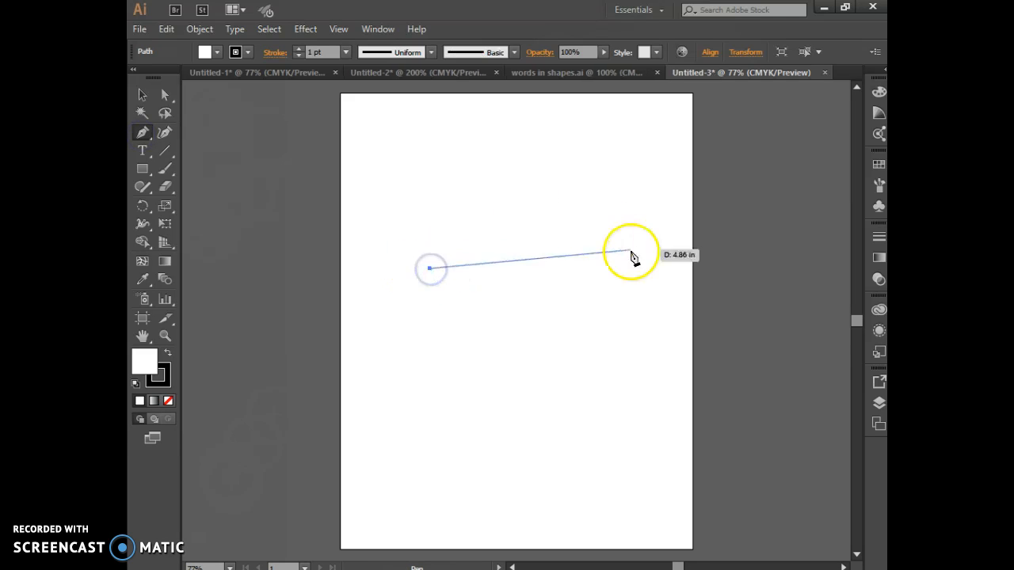
{"action": "left_click_drag", "start_coordinate": [597, 260], "coordinate": [696, 343]}
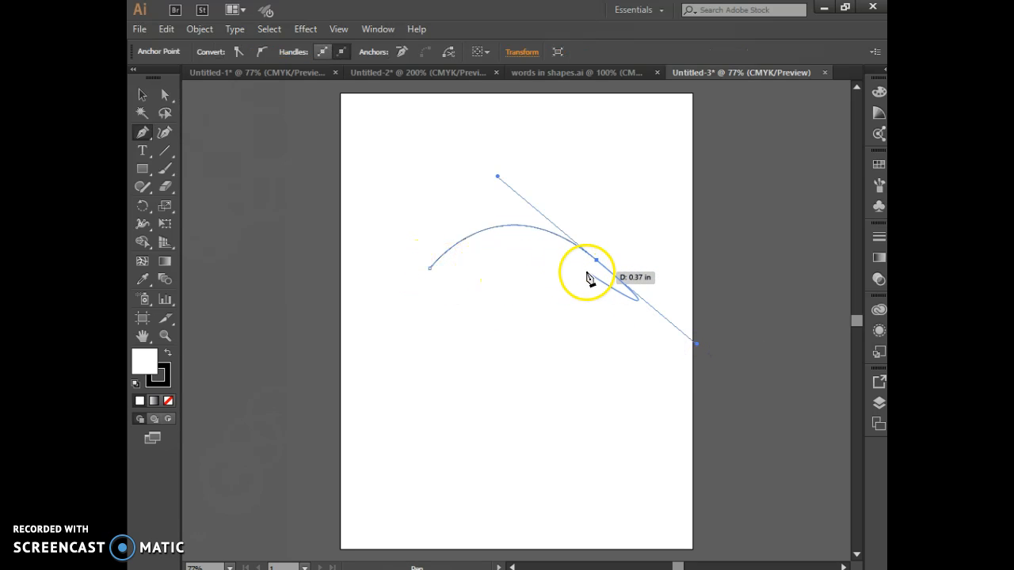
{"action": "left_click_drag", "start_coordinate": [599, 270], "coordinate": [433, 275]}
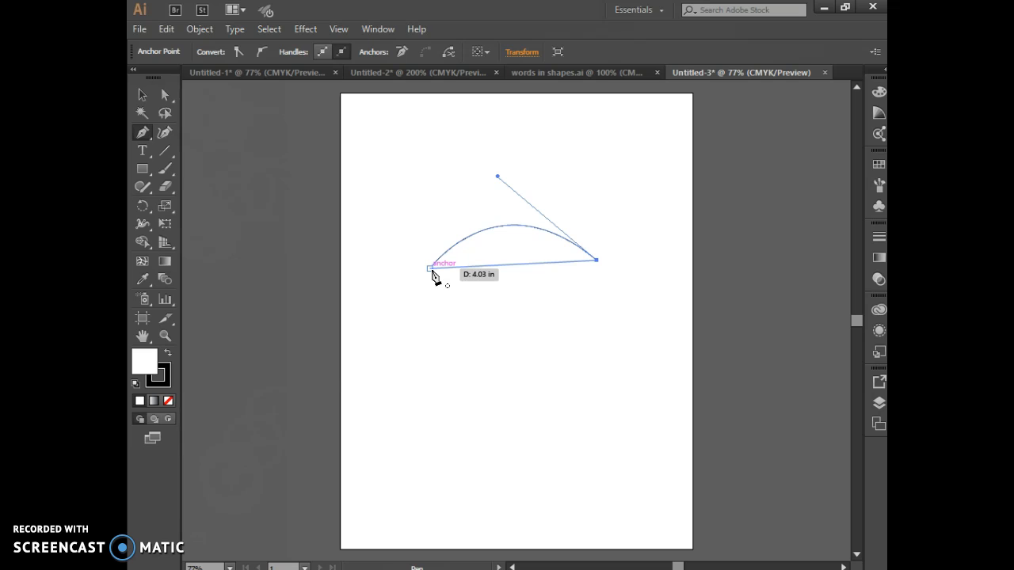
{"action": "left_click_drag", "start_coordinate": [432, 273], "coordinate": [433, 274]}
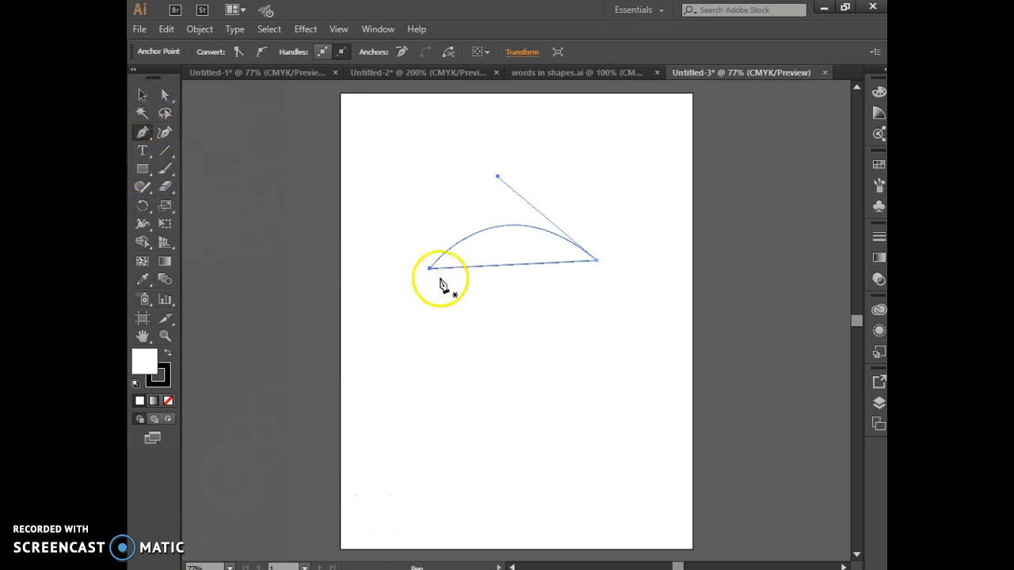
Step: Draw a closed tapered stem with the Pen tool just below the half-leaf, with a curved wide left end and a right end about 0.06 in wide
{"action": "key", "text": "ctrl"}
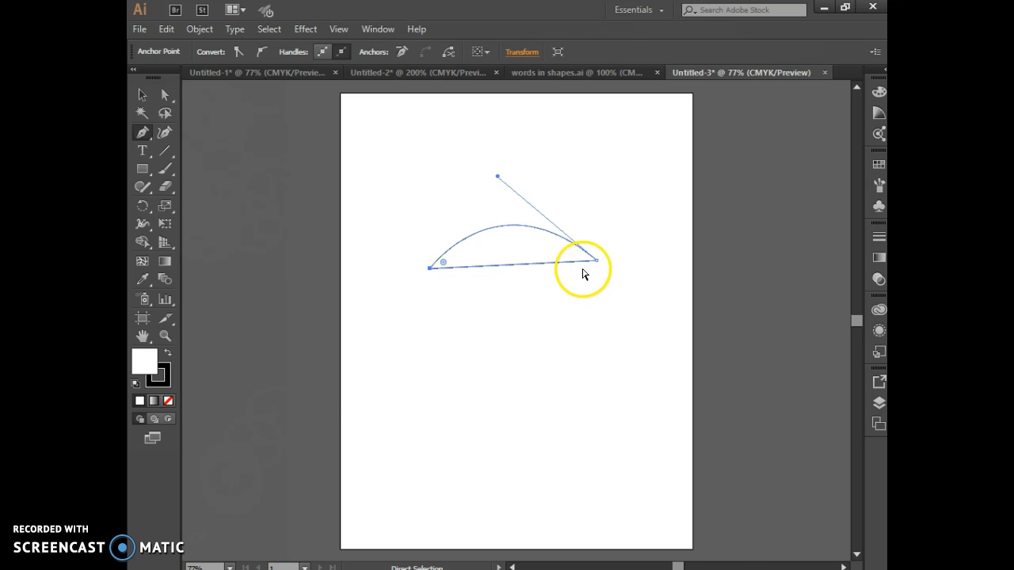
{"action": "key", "text": "ctrl+equal"}
{"action": "key", "text": "ctrl+equal"}
{"action": "key", "text": "ctrl+equal"}
{"action": "scroll", "coordinate": [602, 273], "scroll_direction": "up", "scroll_amount": 3}
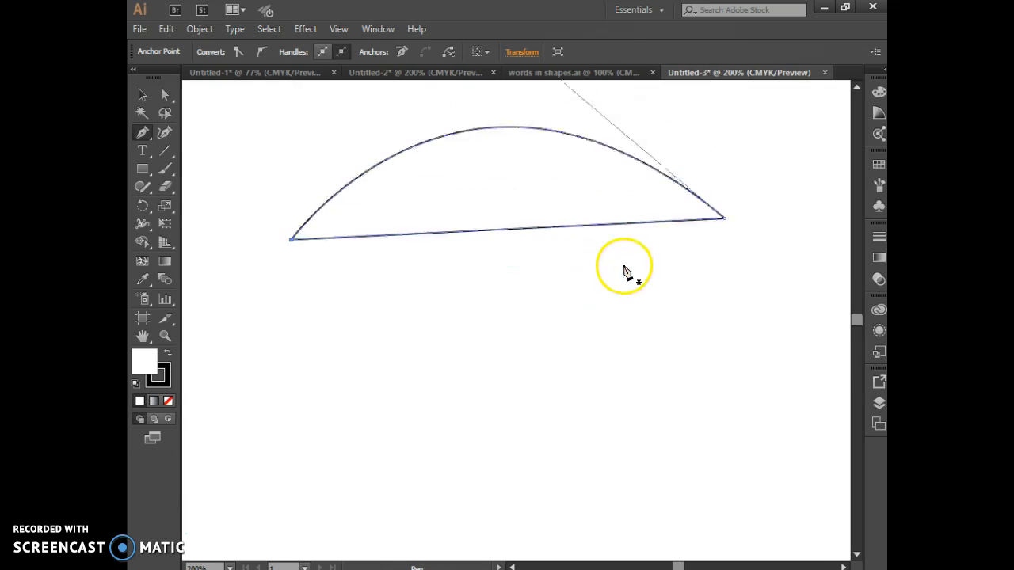
{"action": "left_click", "coordinate": [725, 242]}
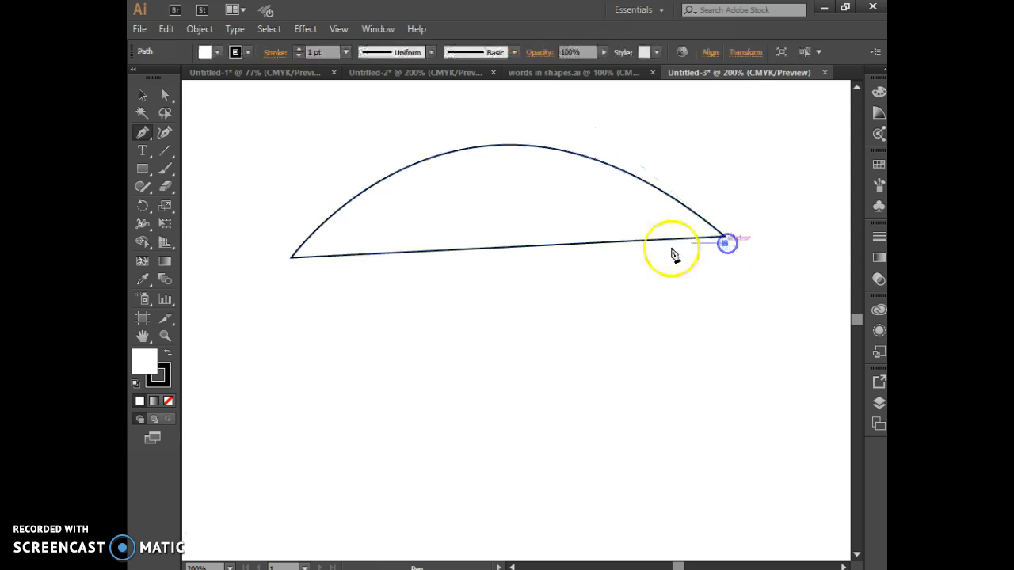
{"action": "left_click", "coordinate": [210, 270]}
{"action": "left_click_drag", "start_coordinate": [210, 271], "coordinate": [212, 307]}
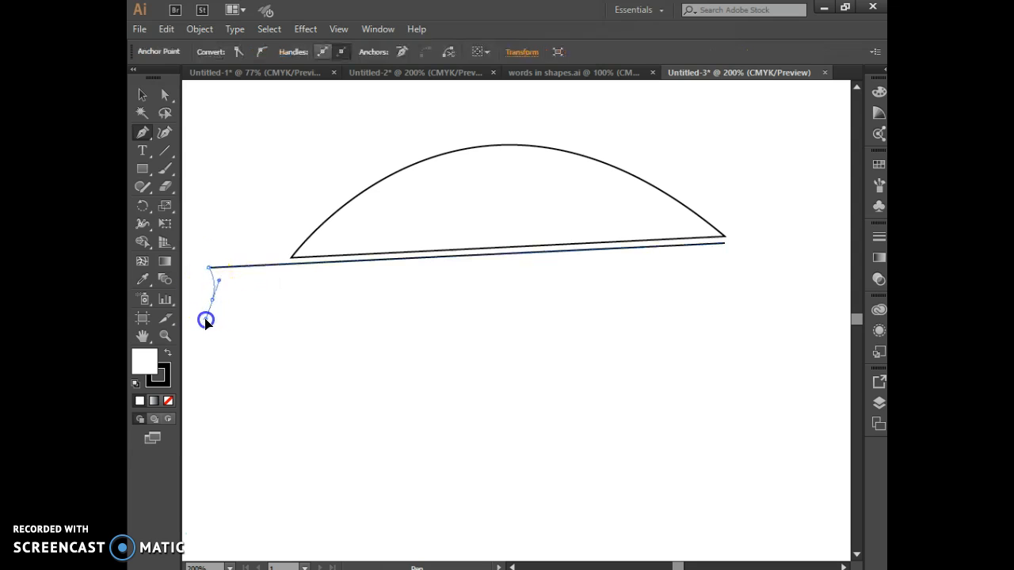
{"action": "left_click_drag", "start_coordinate": [199, 323], "coordinate": [729, 255]}
{"action": "left_click", "coordinate": [725, 250]}
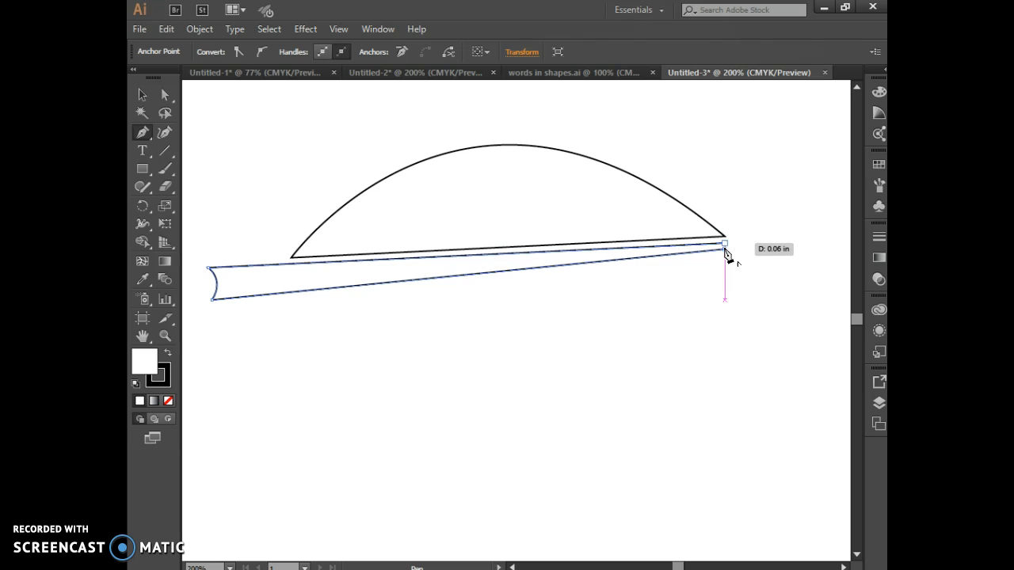
{"action": "left_click", "coordinate": [724, 245]}
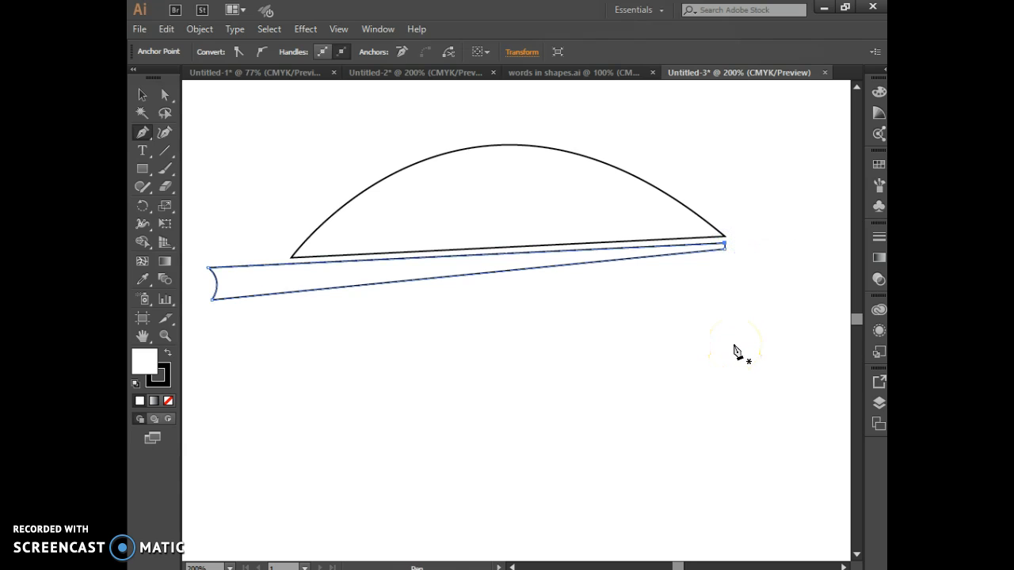
Step: Duplicate the half-leaf outline by copying and pasting it
{"action": "left_click", "coordinate": [141, 96]}
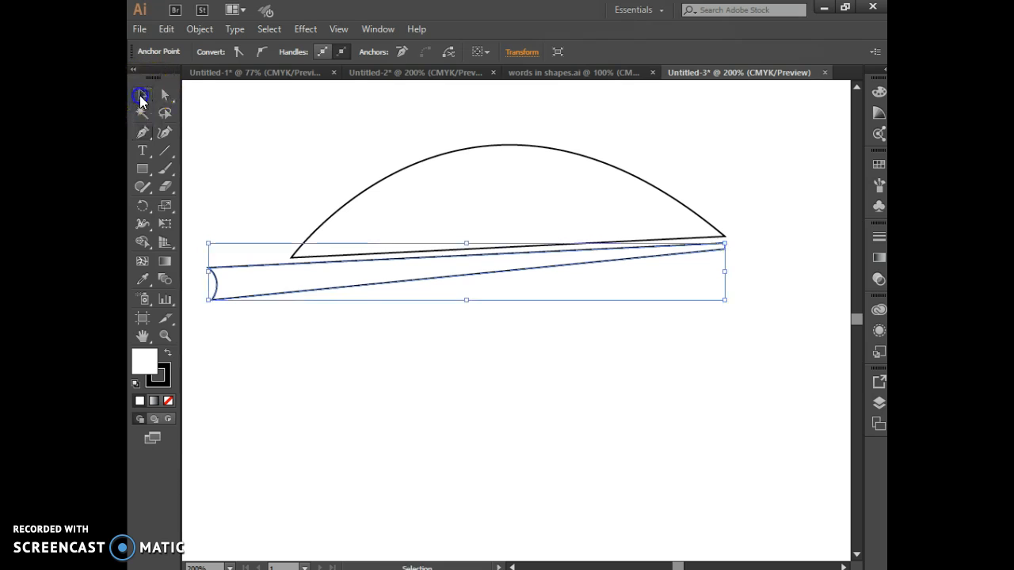
{"action": "left_click", "coordinate": [338, 210]}
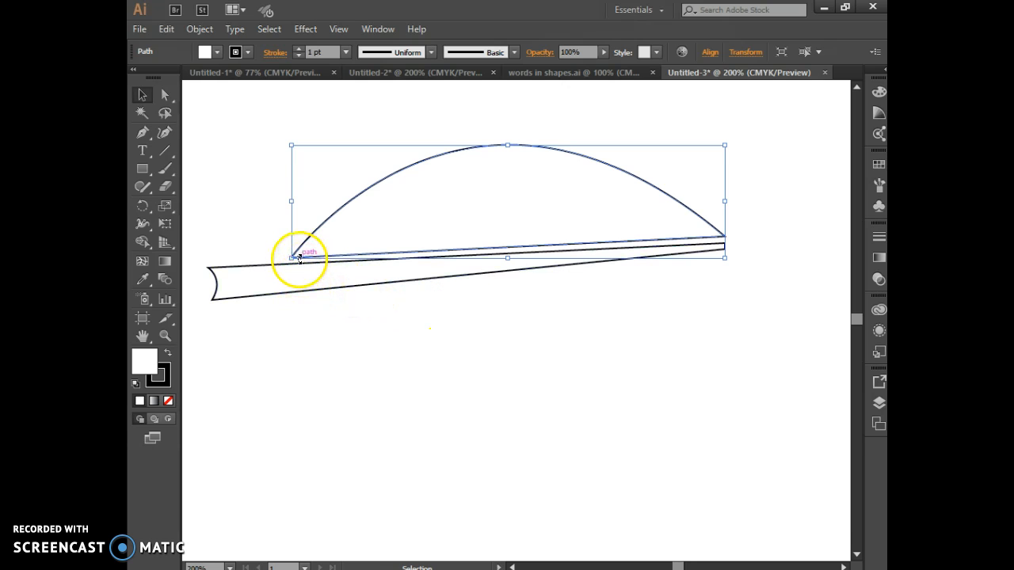
{"action": "key", "text": "ctrl+c"}
{"action": "key", "text": "ctrl+v"}
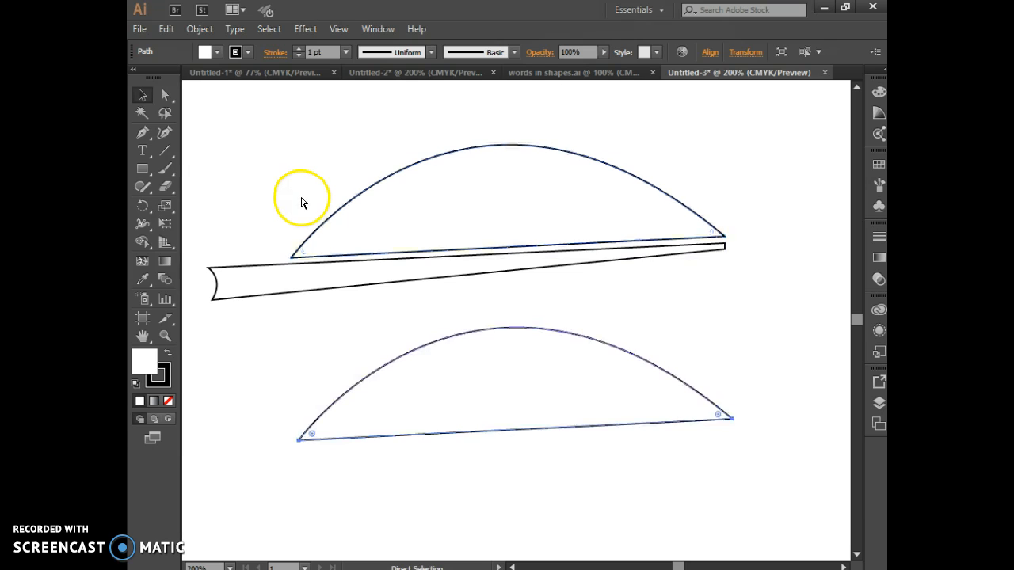
{"action": "left_click", "coordinate": [164, 30]}
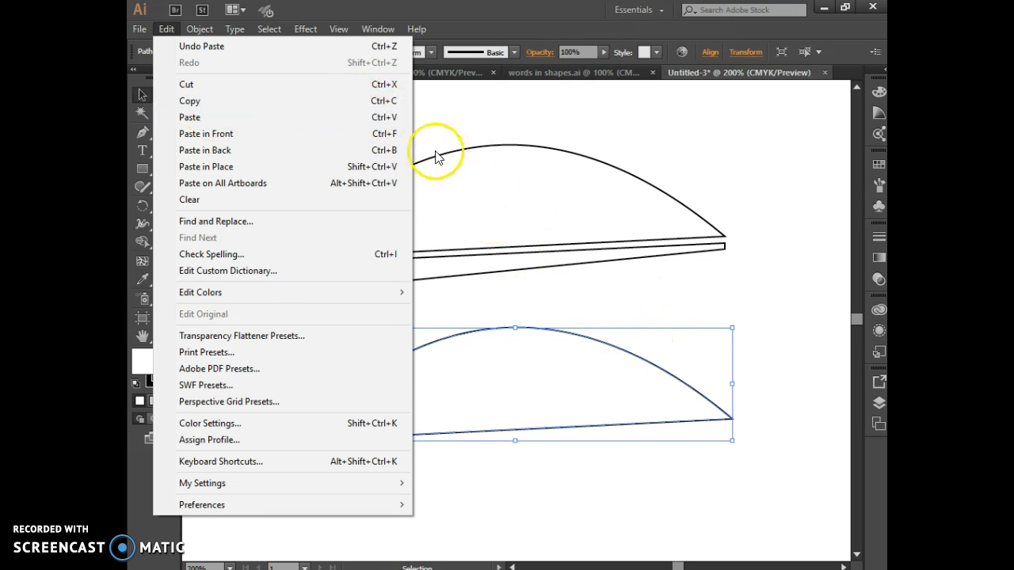
{"action": "mouse_move", "coordinate": [215, 33]}
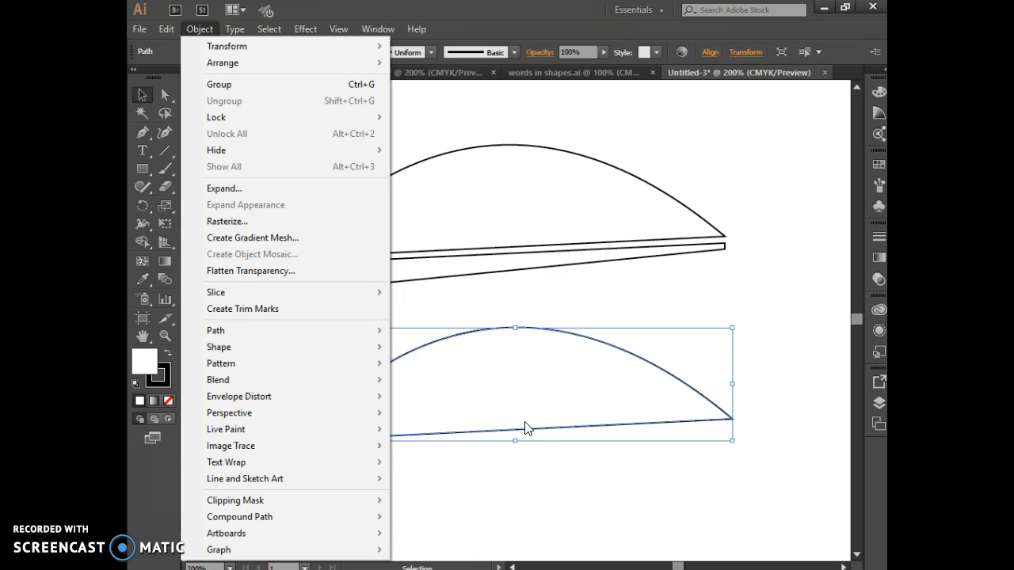
{"action": "left_click", "coordinate": [661, 306]}
Step: Move the pasted half-leaf copy farther down, well clear of the stem
{"action": "left_click", "coordinate": [493, 422]}
{"action": "left_click_drag", "start_coordinate": [492, 432], "coordinate": [480, 537]}
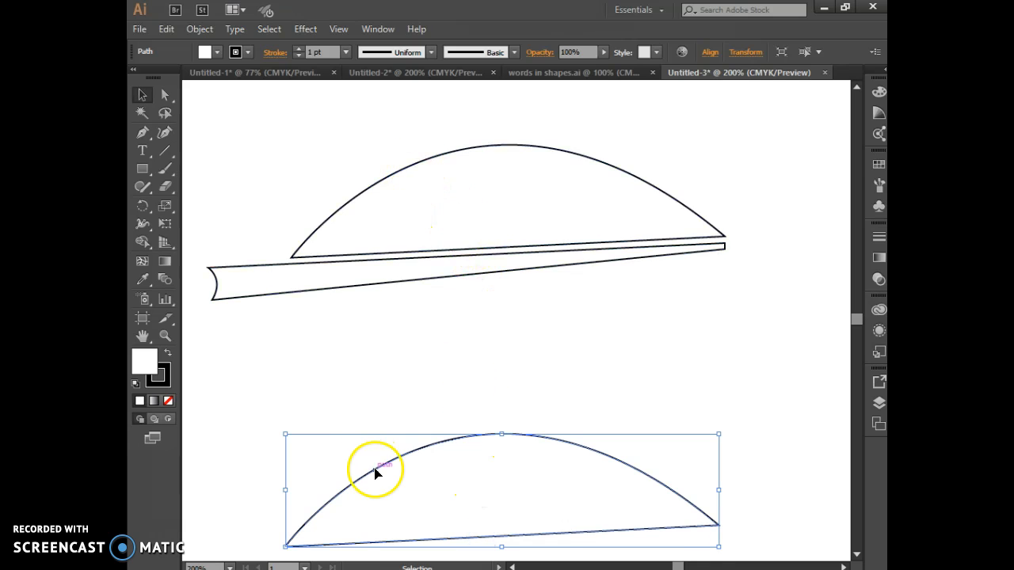
Step: Create an area text box in the empty space above the original half-leaf and enter LEAF in it
{"action": "scroll", "coordinate": [375, 468], "scroll_direction": "up", "scroll_amount": 5}
{"action": "left_click", "coordinate": [140, 150]}
{"action": "left_click_drag", "start_coordinate": [262, 172], "coordinate": [565, 287]}
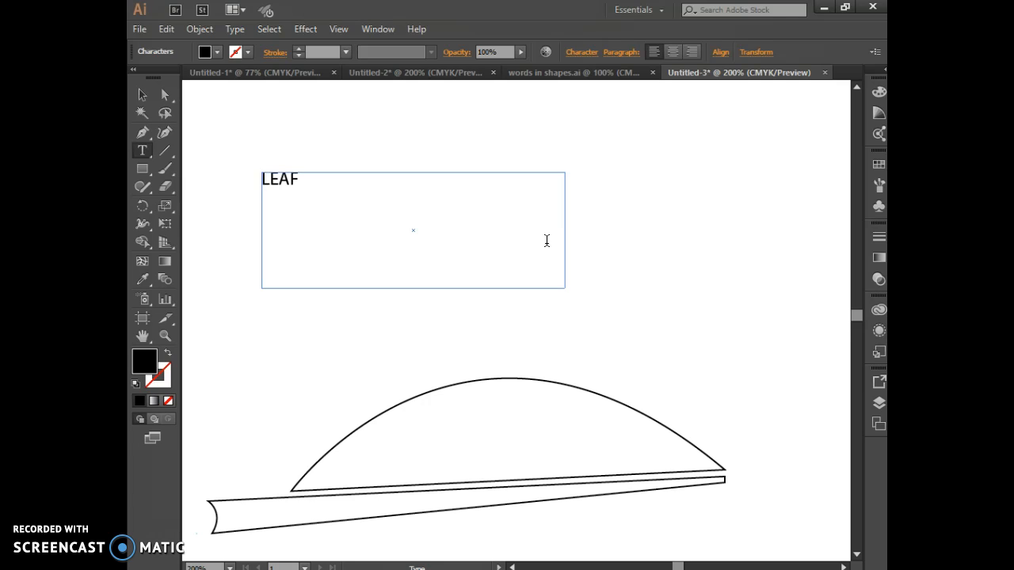
Step: Set the LEAF text to the Munster Bash font at 48 pt
{"action": "key", "text": "ctrl+a"}
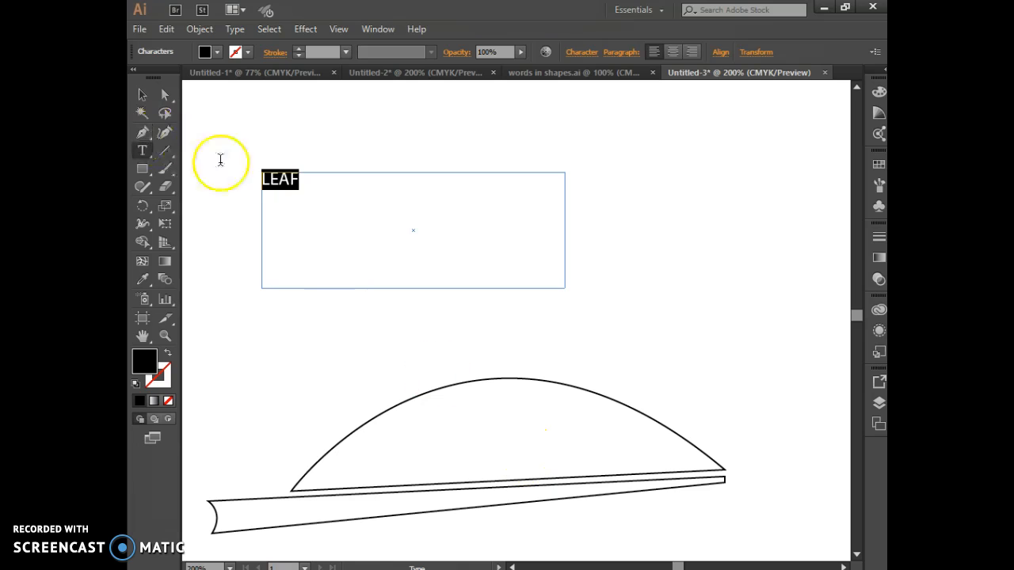
{"action": "left_click", "coordinate": [581, 52]}
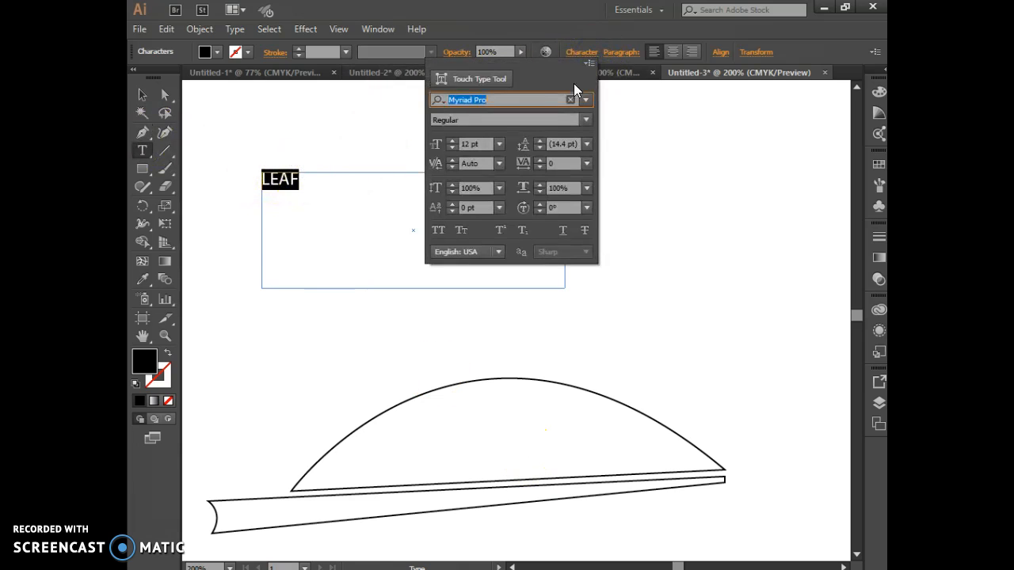
{"action": "left_click", "coordinate": [586, 101]}
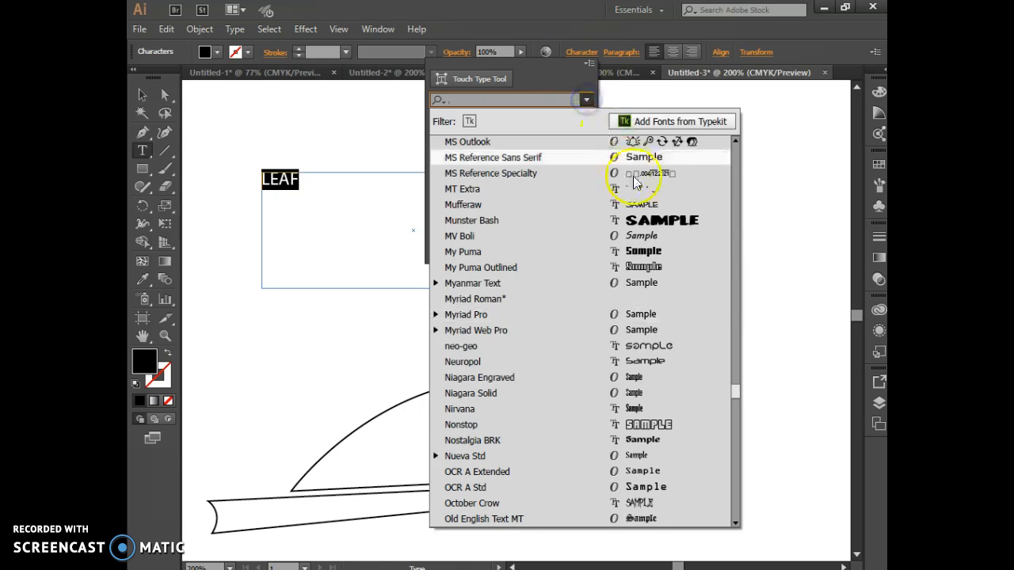
{"action": "left_click", "coordinate": [648, 220]}
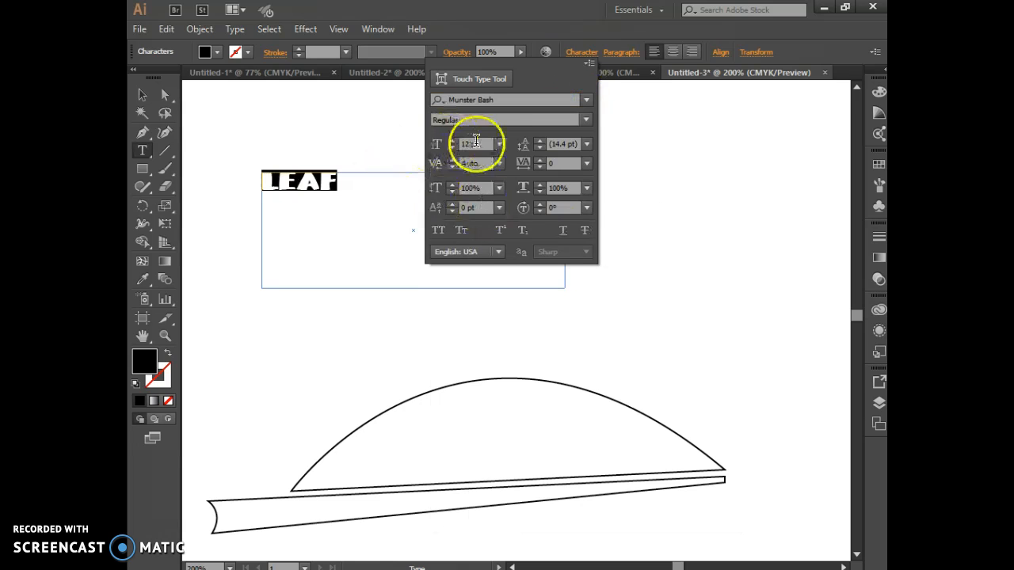
{"action": "left_click", "coordinate": [499, 144]}
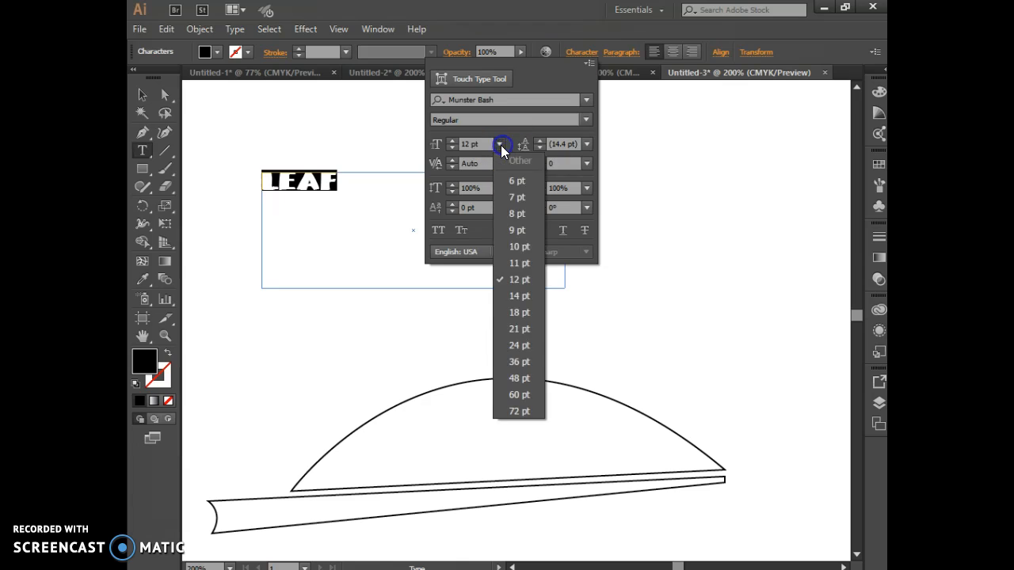
{"action": "left_click", "coordinate": [523, 346]}
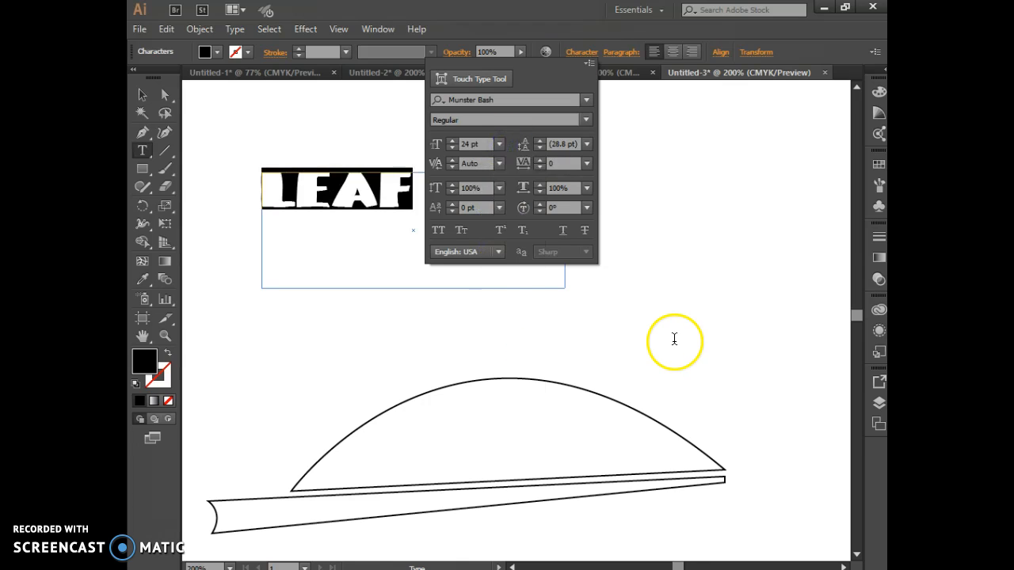
{"action": "left_click", "coordinate": [500, 145]}
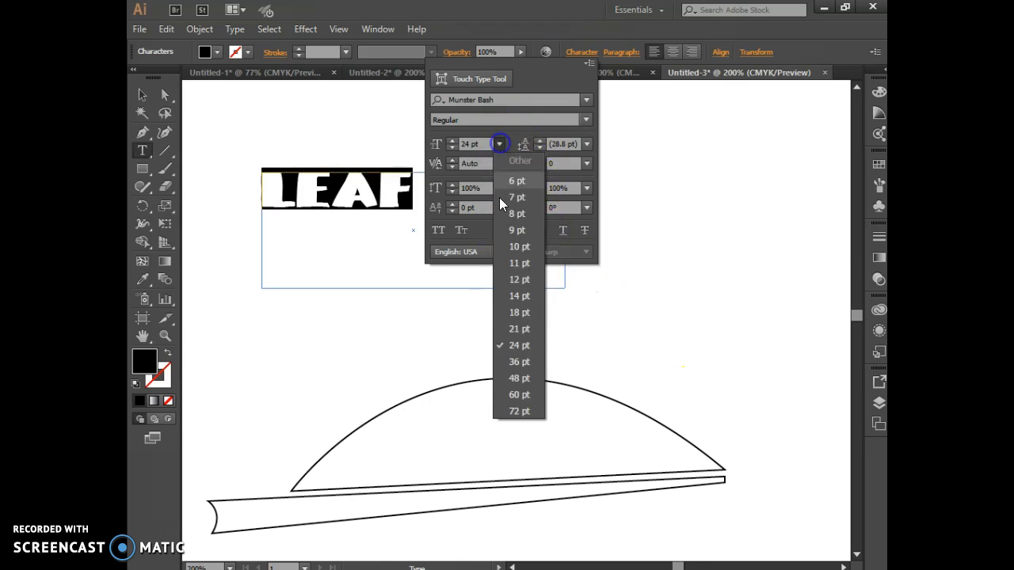
{"action": "left_click", "coordinate": [525, 383]}
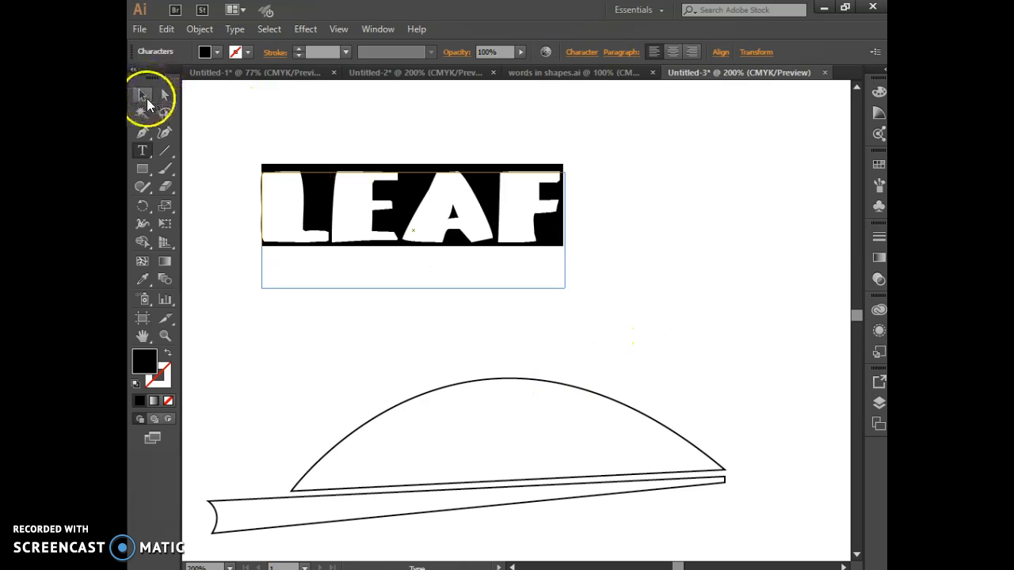
Step: Convert the LEAF text to outlines
{"action": "left_click", "coordinate": [216, 165]}
{"action": "left_click", "coordinate": [142, 95]}
{"action": "left_click", "coordinate": [313, 197]}
{"action": "right_click", "coordinate": [313, 197]}
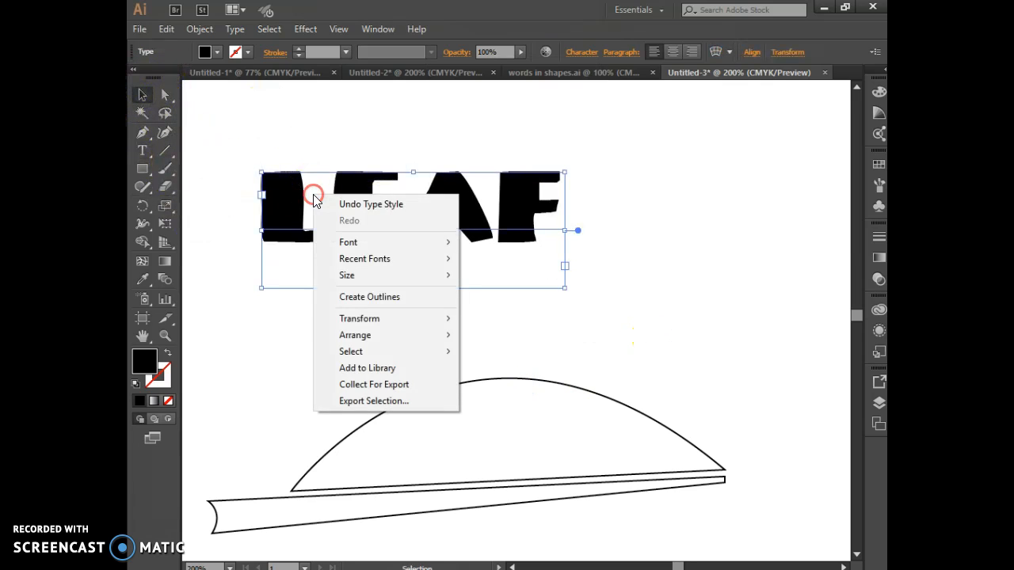
{"action": "left_click", "coordinate": [369, 296]}
Step: Place the original half-leaf over the LEAF lettering and give it a bright blue fill with no stroke
{"action": "left_click_drag", "start_coordinate": [452, 385], "coordinate": [392, 166]}
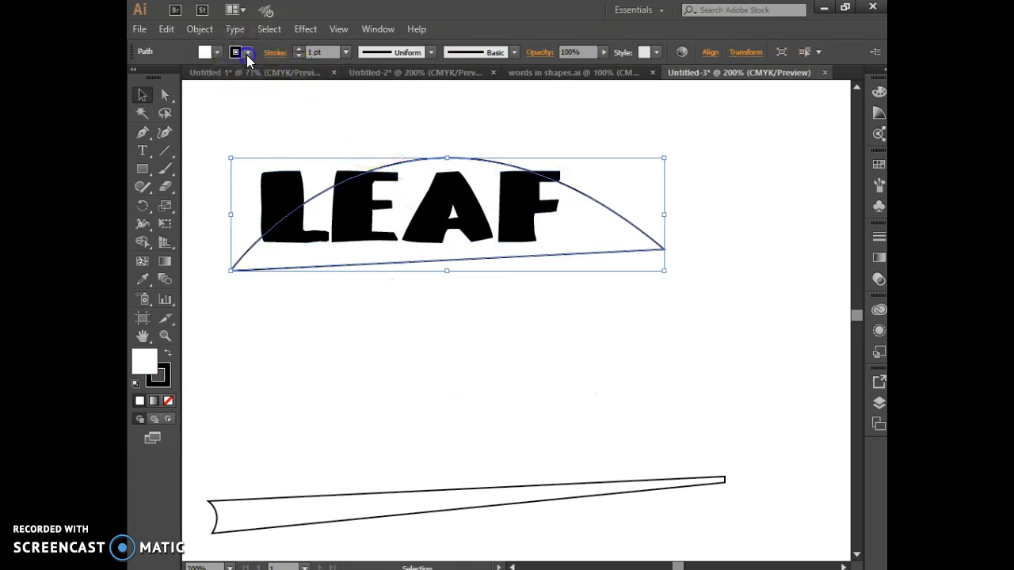
{"action": "left_click", "coordinate": [247, 52]}
{"action": "left_click", "coordinate": [136, 76]}
{"action": "left_click", "coordinate": [219, 52]}
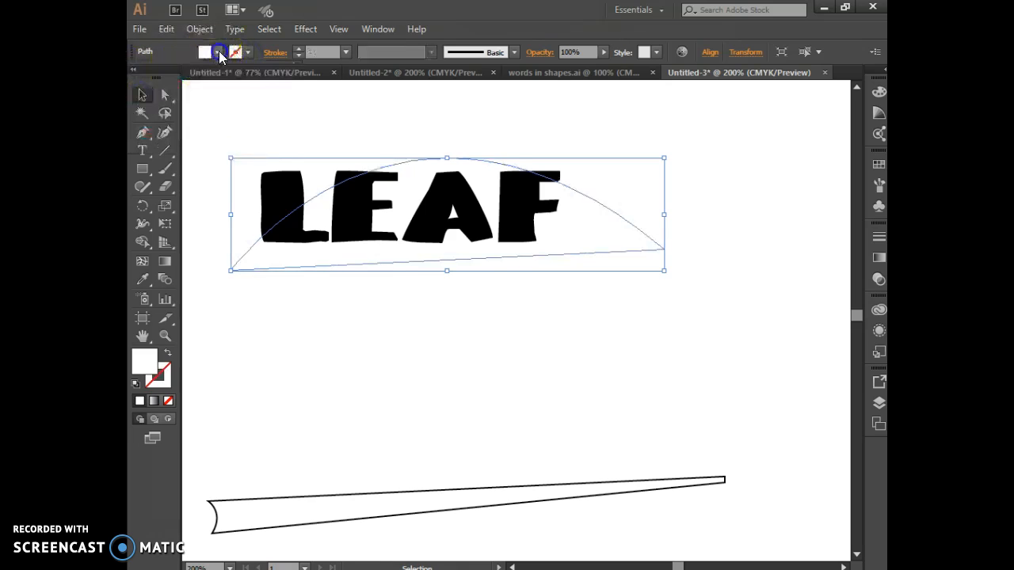
{"action": "left_click", "coordinate": [214, 53]}
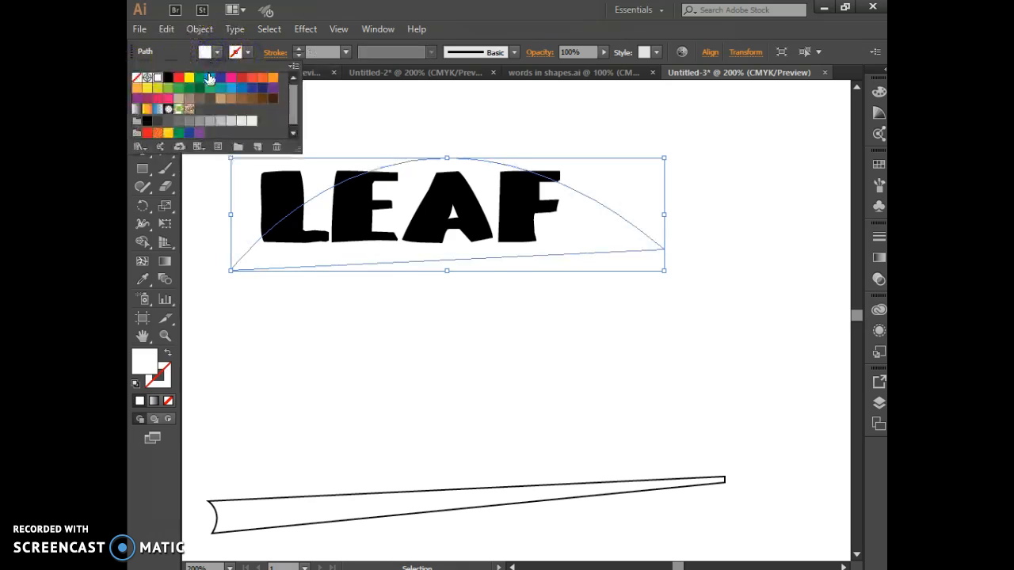
{"action": "left_click", "coordinate": [210, 77]}
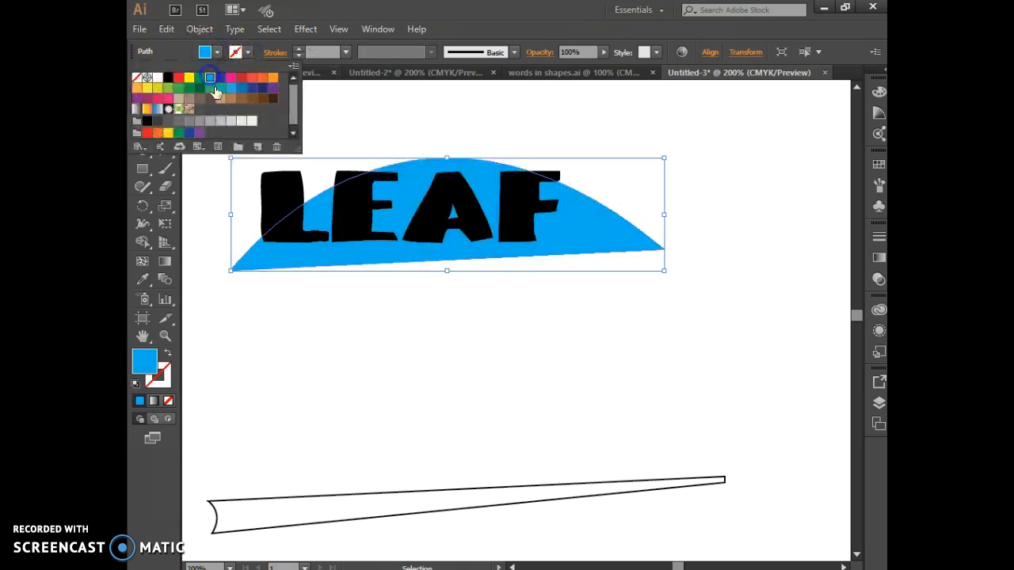
{"action": "left_click", "coordinate": [372, 257]}
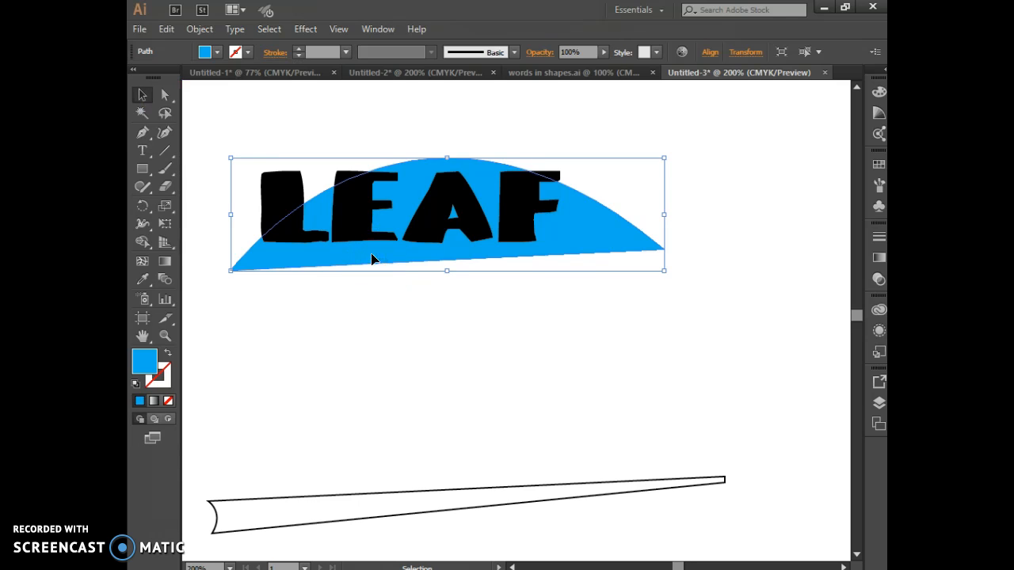
Step: Bring the blue half-leaf to the front, above the LEAF lettering
{"action": "right_click", "coordinate": [372, 259]}
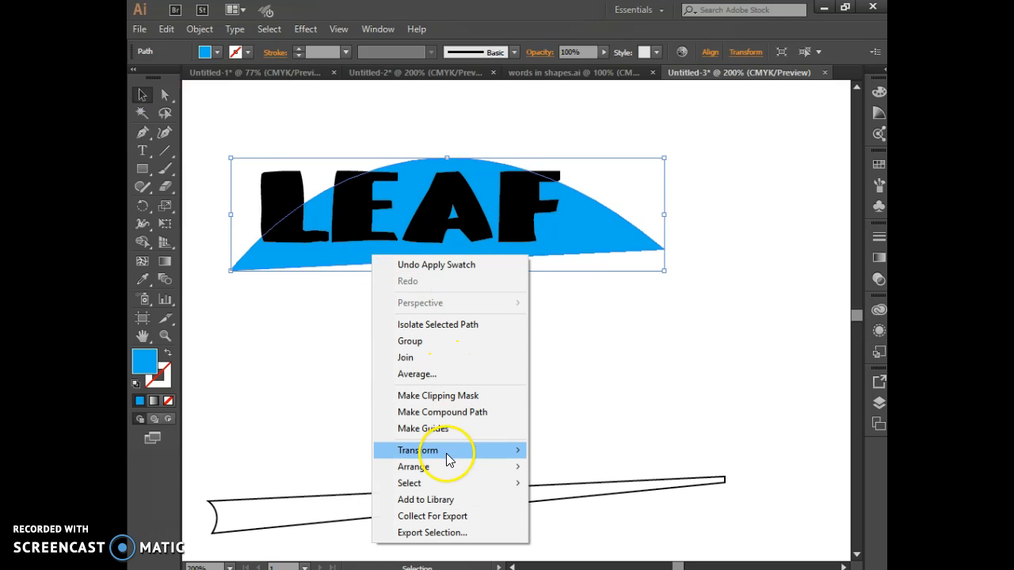
{"action": "mouse_move", "coordinate": [449, 468]}
{"action": "left_click", "coordinate": [565, 466]}
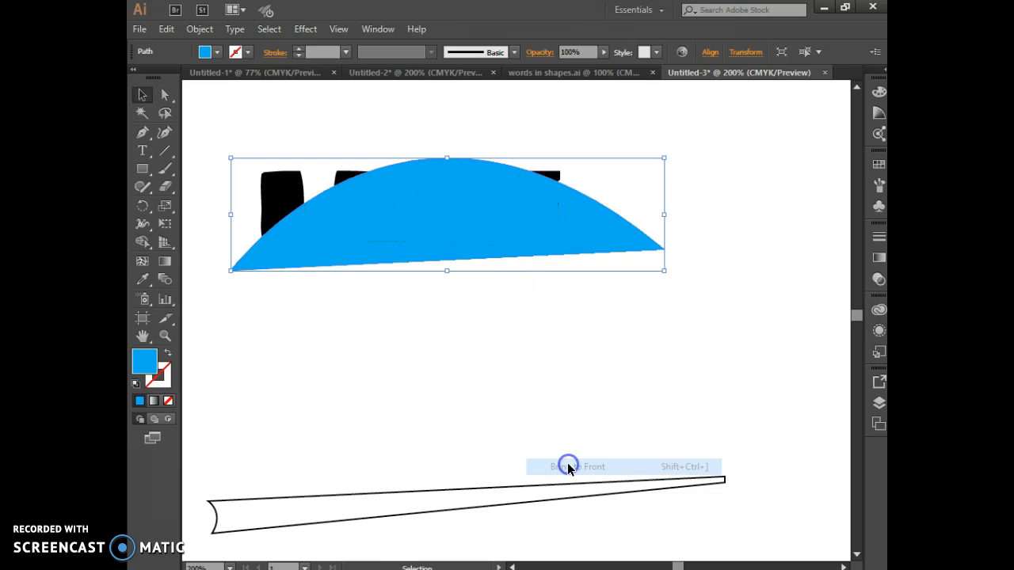
Step: Fit the LEAF lettering into the blue half-leaf with an envelope distort made from the top object
{"action": "left_click", "coordinate": [486, 324]}
{"action": "left_click_drag", "start_coordinate": [215, 144], "coordinate": [710, 298]}
{"action": "left_click", "coordinate": [199, 28]}
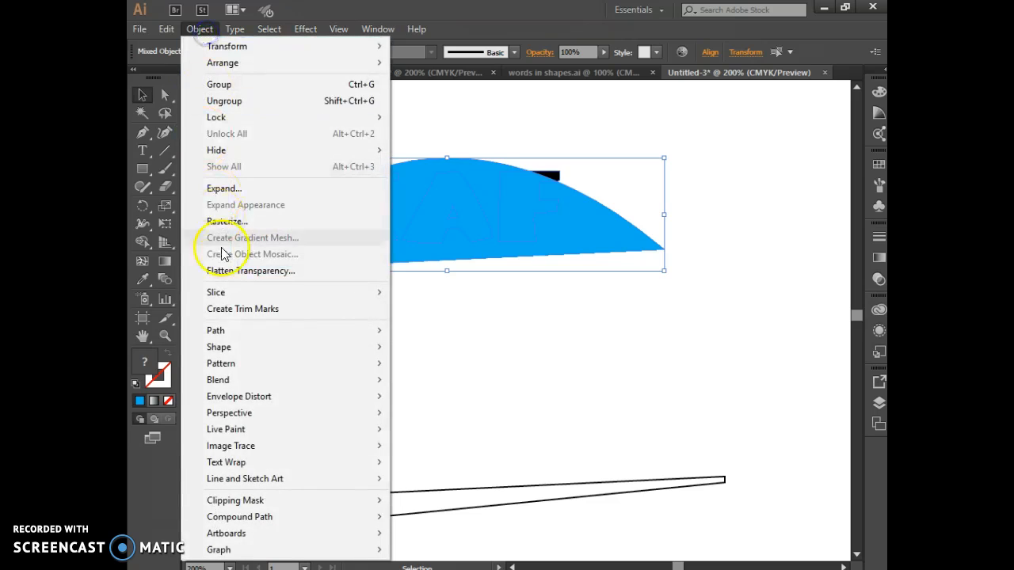
{"action": "mouse_move", "coordinate": [256, 399]}
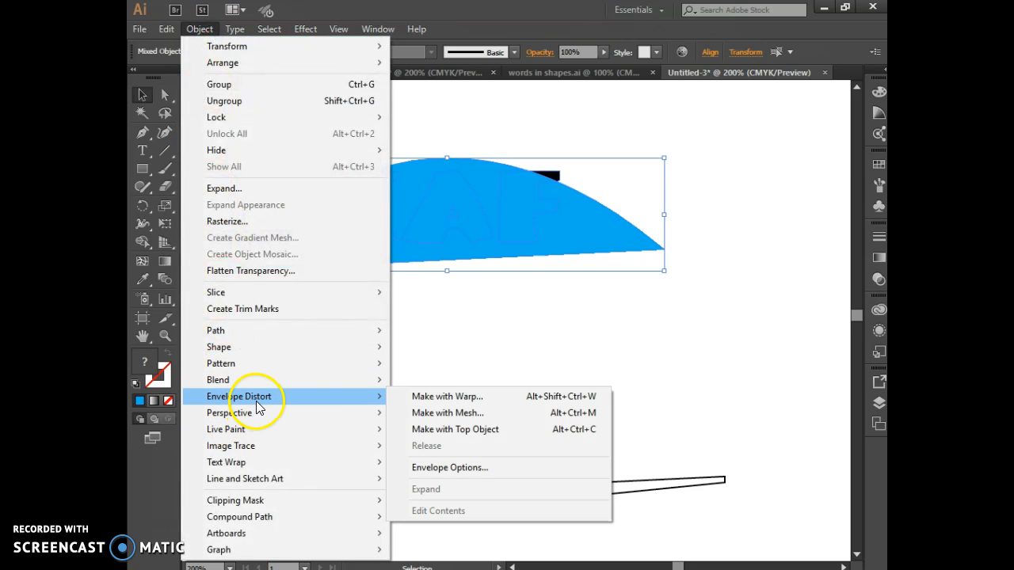
{"action": "left_click", "coordinate": [440, 435]}
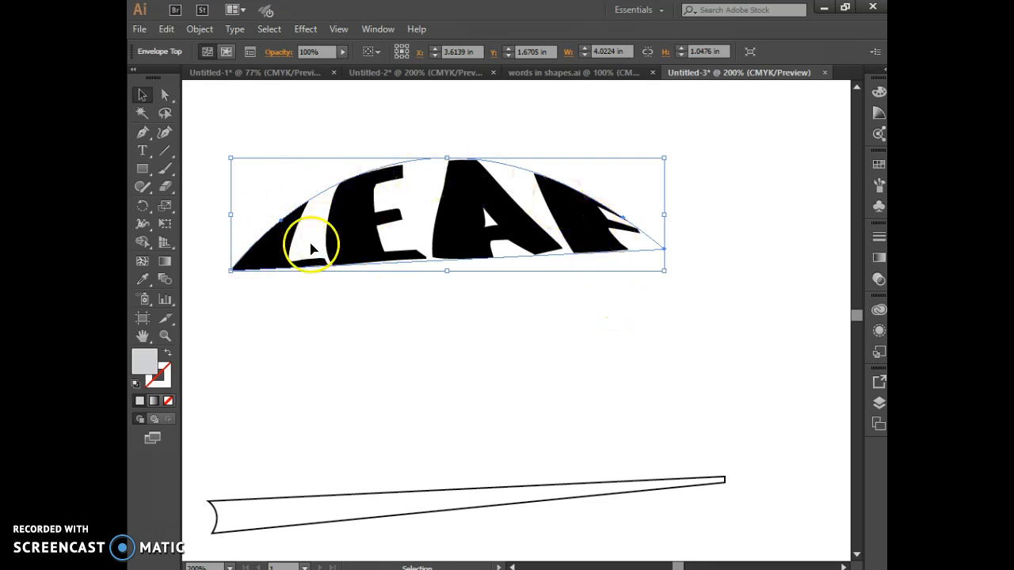
Step: Move the leaf-shaped LEAF lettering down so it sits just above the stem, aligned with its narrow end
{"action": "left_click", "coordinate": [142, 94]}
{"action": "left_click_drag", "start_coordinate": [400, 244], "coordinate": [427, 463]}
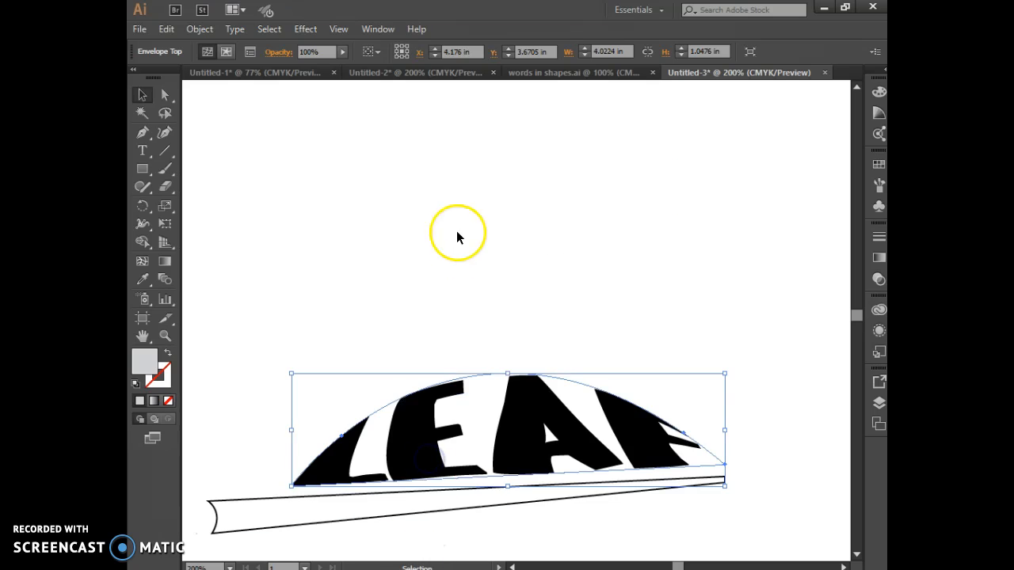
{"action": "left_click", "coordinate": [457, 224]}
Step: Duplicate the outlined half-leaf below the stem and move the copy up and to the right, clear of the original
{"action": "scroll", "coordinate": [410, 292], "scroll_direction": "down", "scroll_amount": 5}
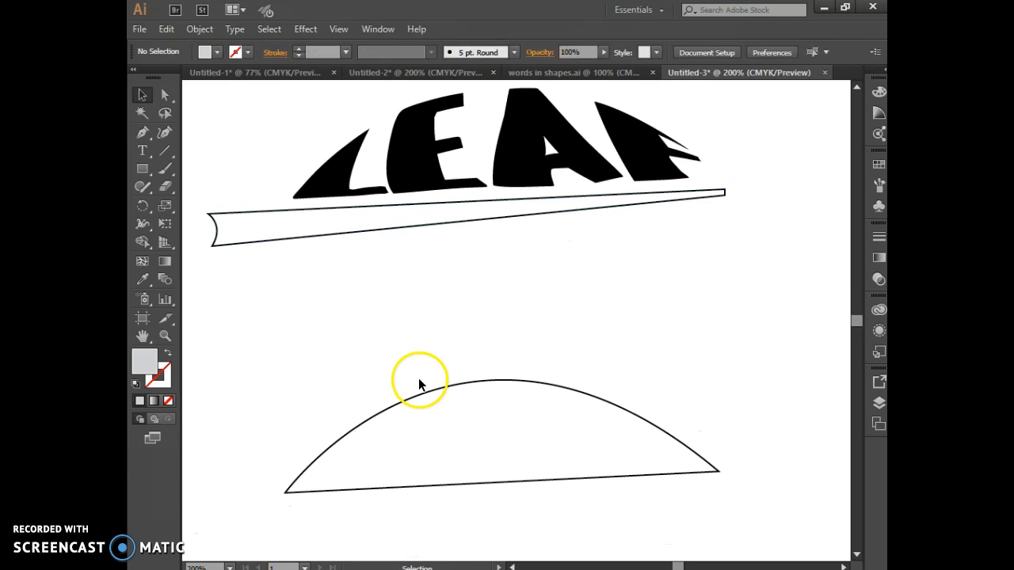
{"action": "left_click", "coordinate": [430, 399]}
{"action": "scroll", "coordinate": [429, 406], "scroll_direction": "down", "scroll_amount": 1}
{"action": "scroll", "coordinate": [428, 405], "scroll_direction": "down", "scroll_amount": 1}
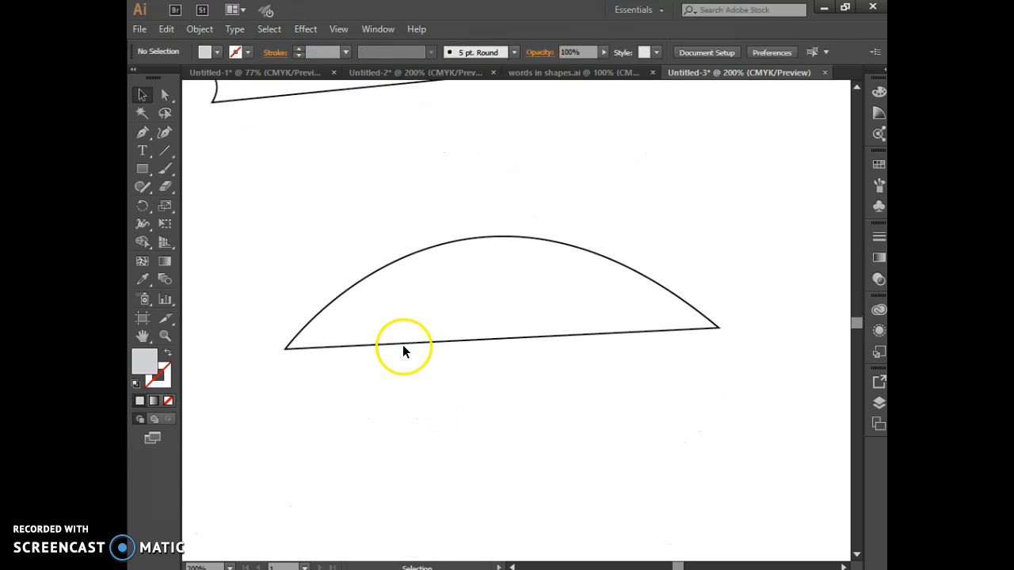
{"action": "left_click", "coordinate": [403, 346]}
{"action": "left_click_drag", "start_coordinate": [403, 346], "coordinate": [466, 419]}
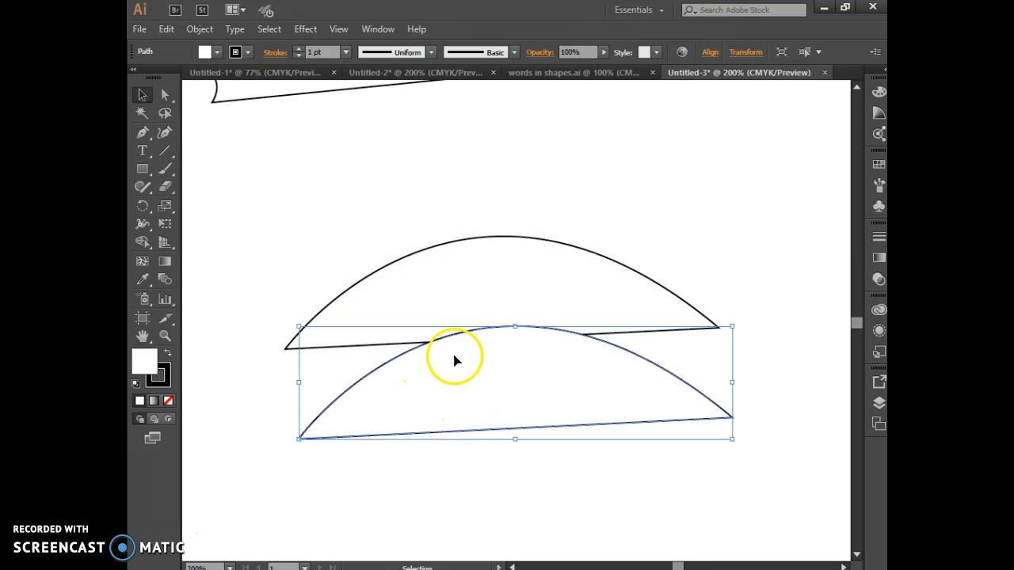
{"action": "left_click_drag", "start_coordinate": [399, 355], "coordinate": [636, 119]}
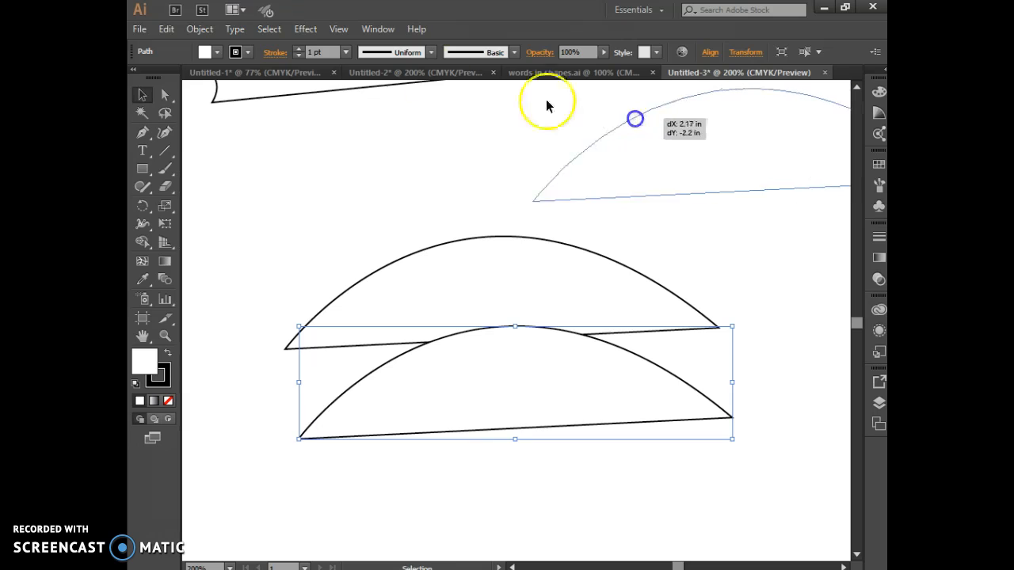
{"action": "left_click_drag", "start_coordinate": [545, 105], "coordinate": [546, 106]}
Step: Reflect the half-leaf copy across the horizontal axis and move it farther right, out of the way
{"action": "left_click", "coordinate": [199, 28]}
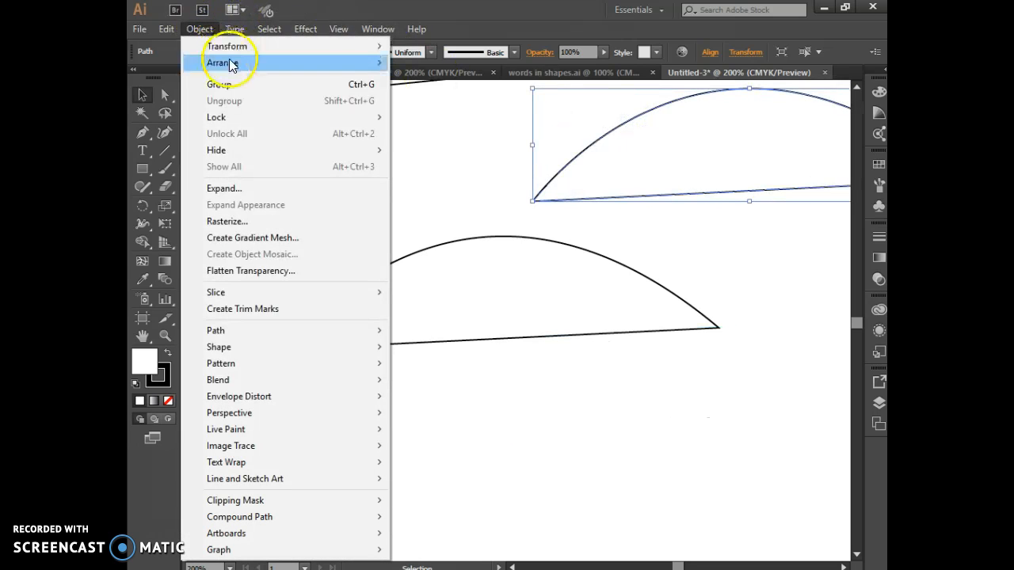
{"action": "mouse_move", "coordinate": [223, 45]}
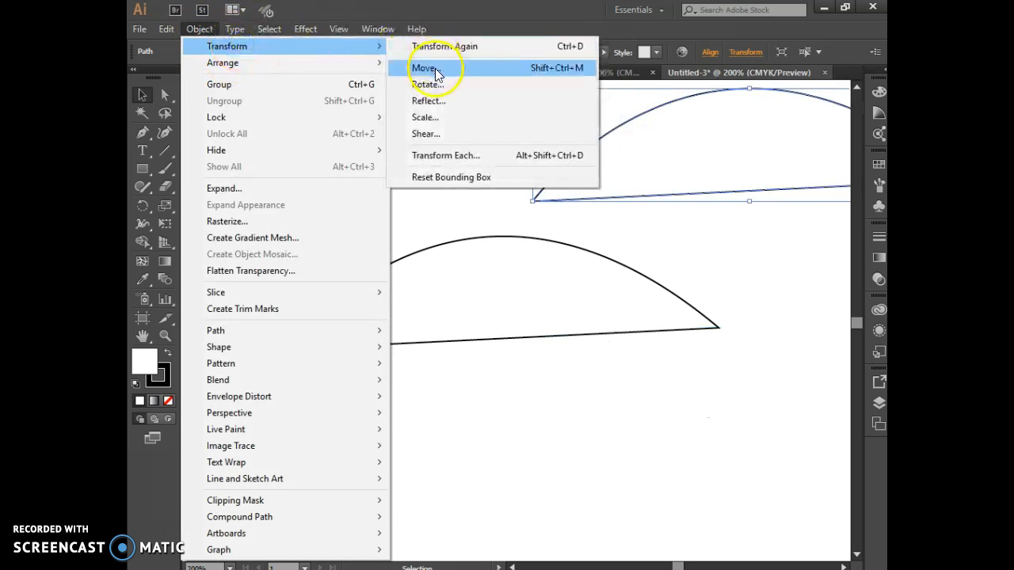
{"action": "left_click", "coordinate": [439, 99]}
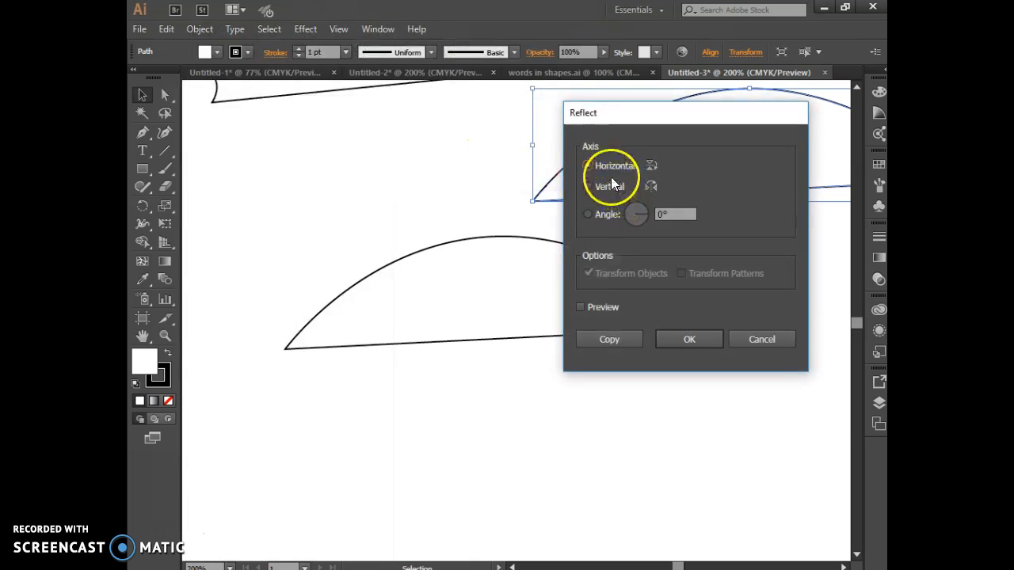
{"action": "left_click", "coordinate": [686, 339]}
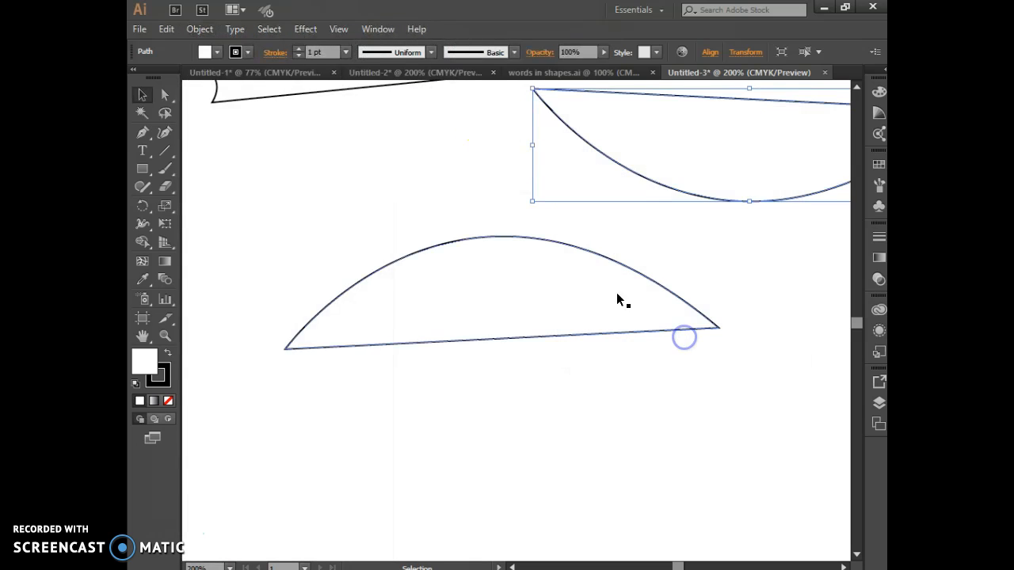
{"action": "left_click_drag", "start_coordinate": [670, 190], "coordinate": [826, 190]}
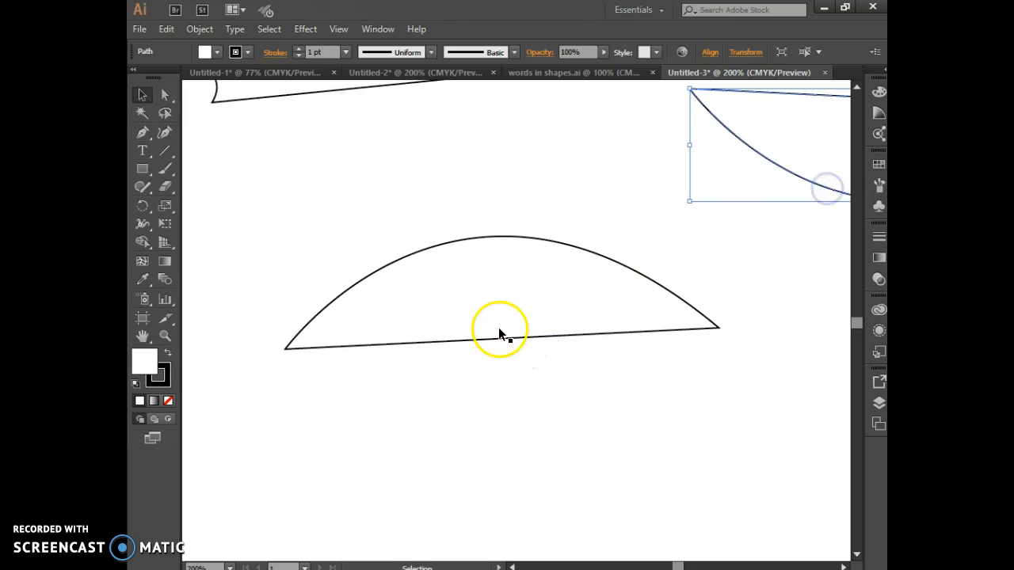
Step: Create a text area below the remaining half-leaf and enter the word FALL
{"action": "left_click", "coordinate": [142, 149]}
{"action": "mouse_move", "coordinate": [266, 404]}
{"action": "left_mouse_down"}
{"action": "mouse_move", "coordinate": [441, 484]}
{"action": "mouse_move", "coordinate": [682, 532]}
{"action": "left_mouse_up"}
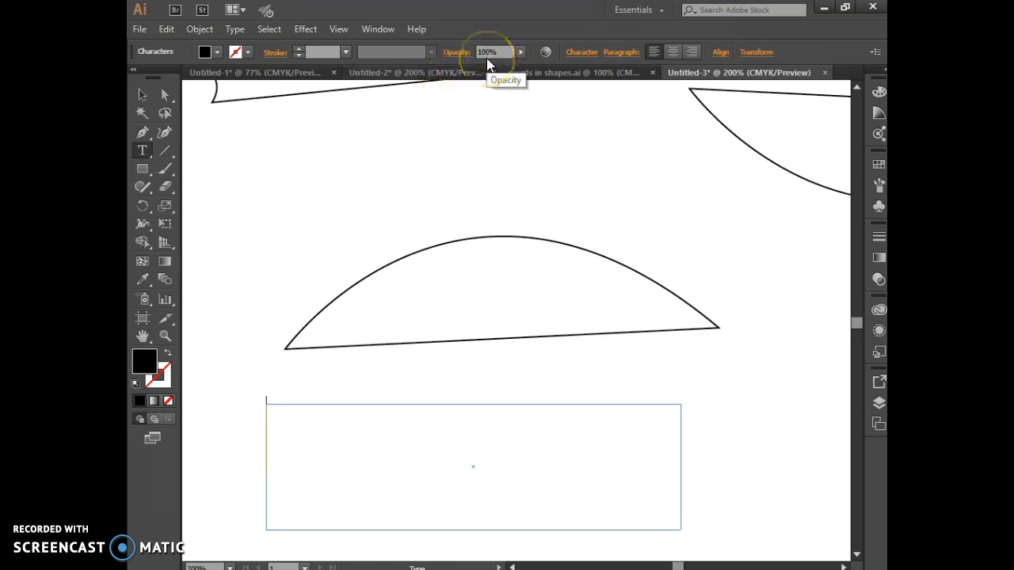
{"action": "type", "text": "AU"}
{"action": "key", "text": "BackSpace"}
{"action": "key", "text": "BackSpace"}
{"action": "type", "text": "LE"}
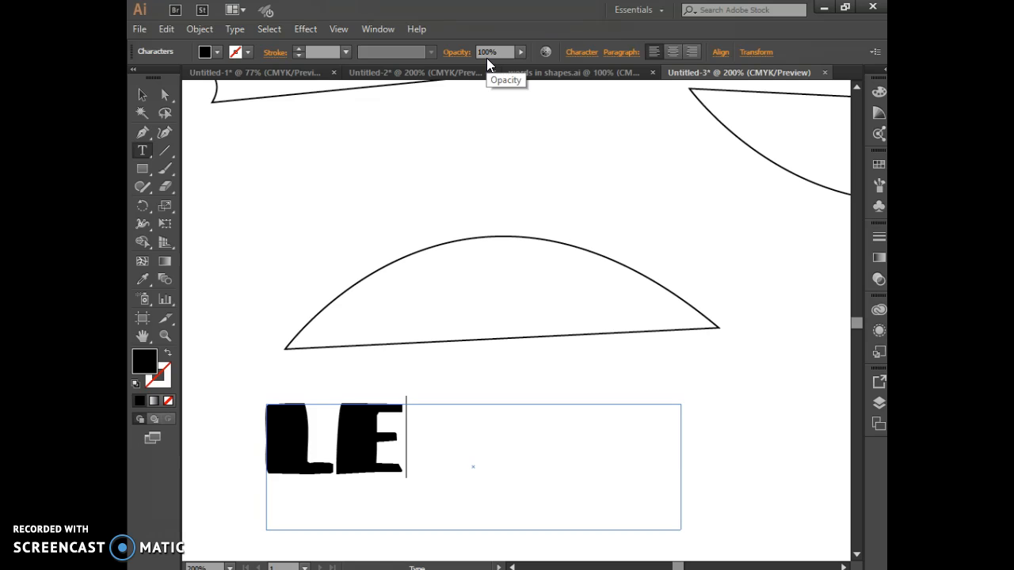
{"action": "key", "text": "BackSpace"}
{"action": "key", "text": "BackSpace"}
{"action": "type", "text": "FALL"}
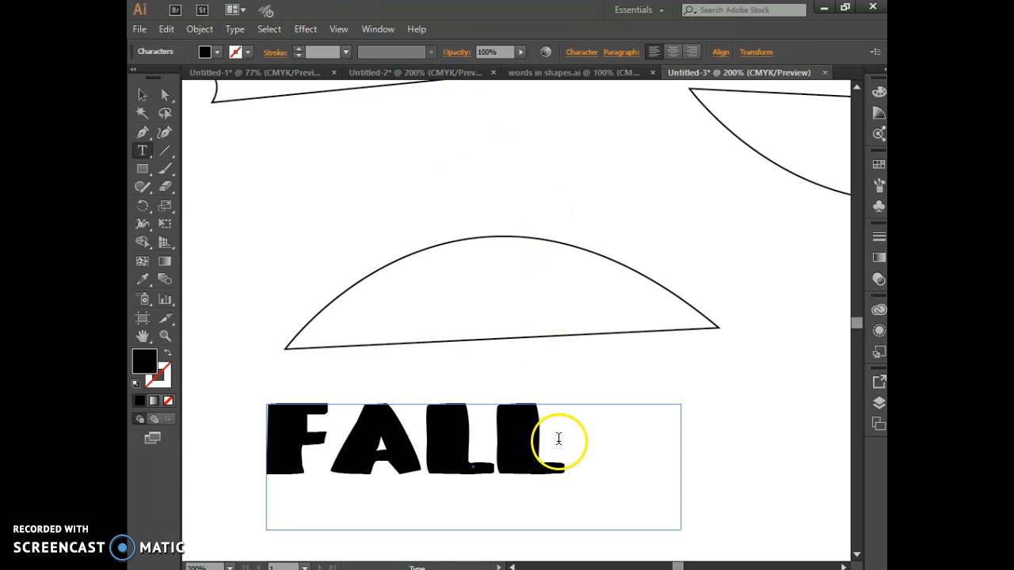
Step: Convert the FALL text to outlines
{"action": "left_click", "coordinate": [143, 94]}
{"action": "left_click", "coordinate": [435, 474]}
{"action": "left_click", "coordinate": [398, 392]}
{"action": "right_click", "coordinate": [398, 434]}
{"action": "left_click", "coordinate": [442, 322]}
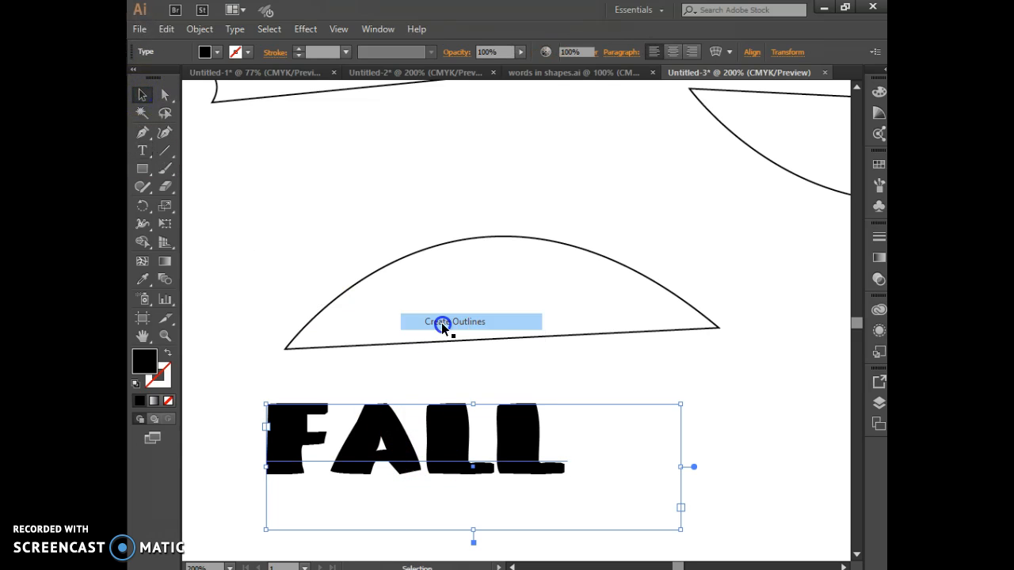
Step: Give the upright half-leaf above the FALL lettering a bright blue fill
{"action": "left_click", "coordinate": [508, 339]}
{"action": "left_click", "coordinate": [217, 54]}
{"action": "left_click", "coordinate": [210, 77]}
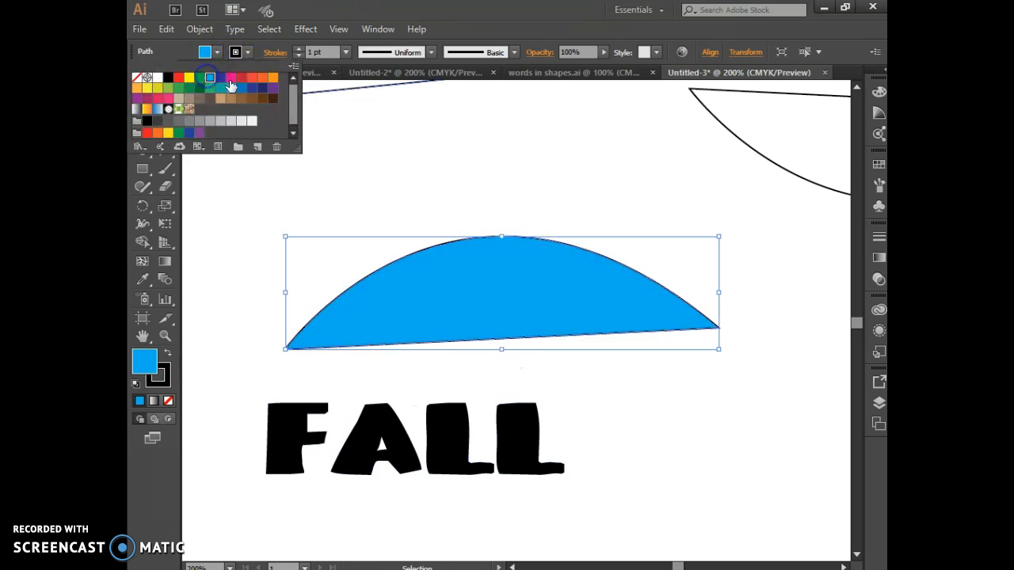
{"action": "left_click", "coordinate": [347, 316]}
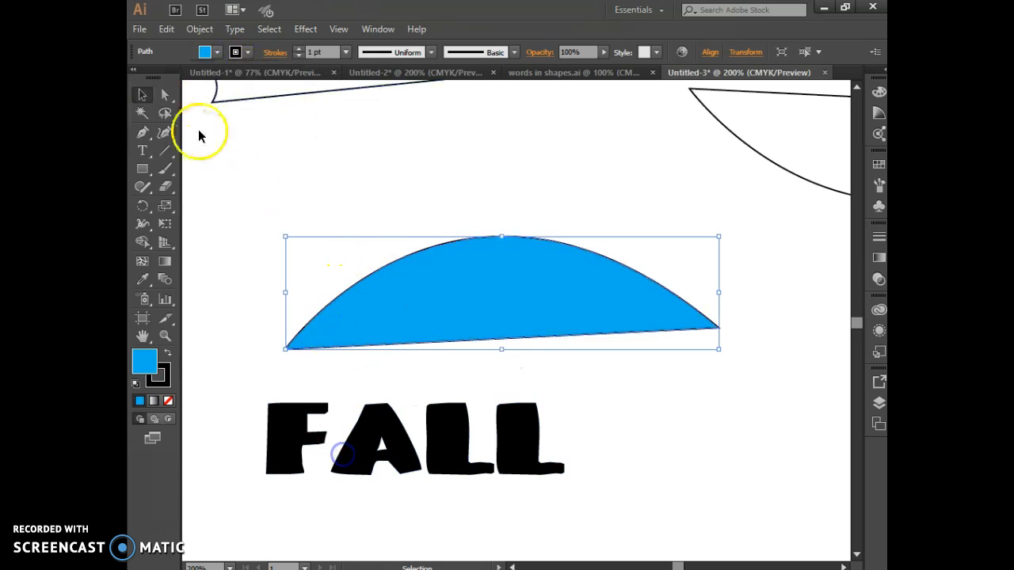
Step: Place the blue half-leaf over the FALL lettering and bring it to the front
{"action": "left_click_drag", "start_coordinate": [375, 343], "coordinate": [377, 432]}
{"action": "right_click", "coordinate": [413, 372]}
{"action": "mouse_move", "coordinate": [460, 295]}
{"action": "left_click", "coordinate": [618, 296]}
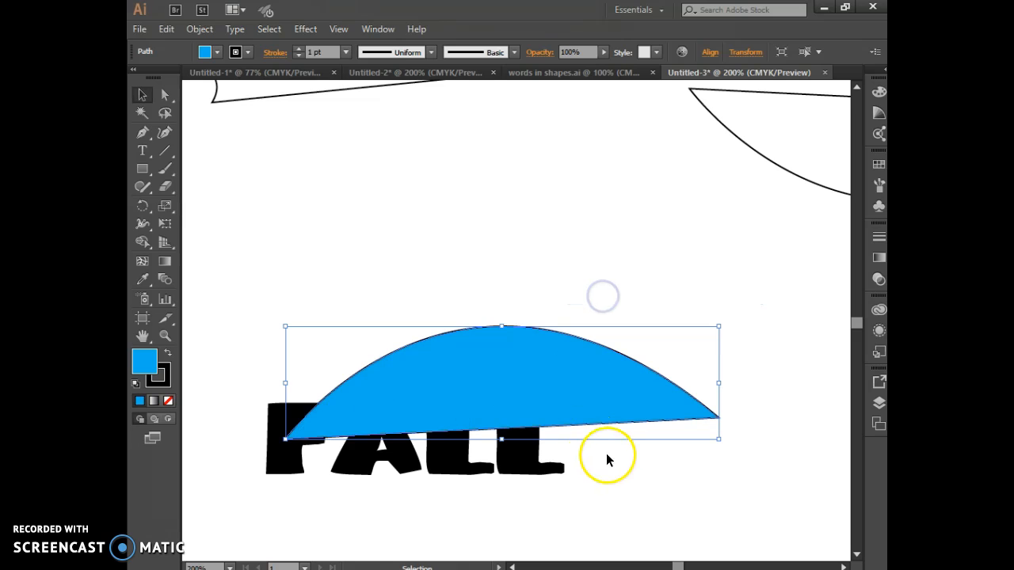
Step: Copy the outlined FALL lettering and place the duplicate above the blue half-leaf as a spare
{"action": "left_click", "coordinate": [625, 484]}
{"action": "left_click_drag", "start_coordinate": [710, 501], "coordinate": [254, 339]}
{"action": "left_click", "coordinate": [264, 430]}
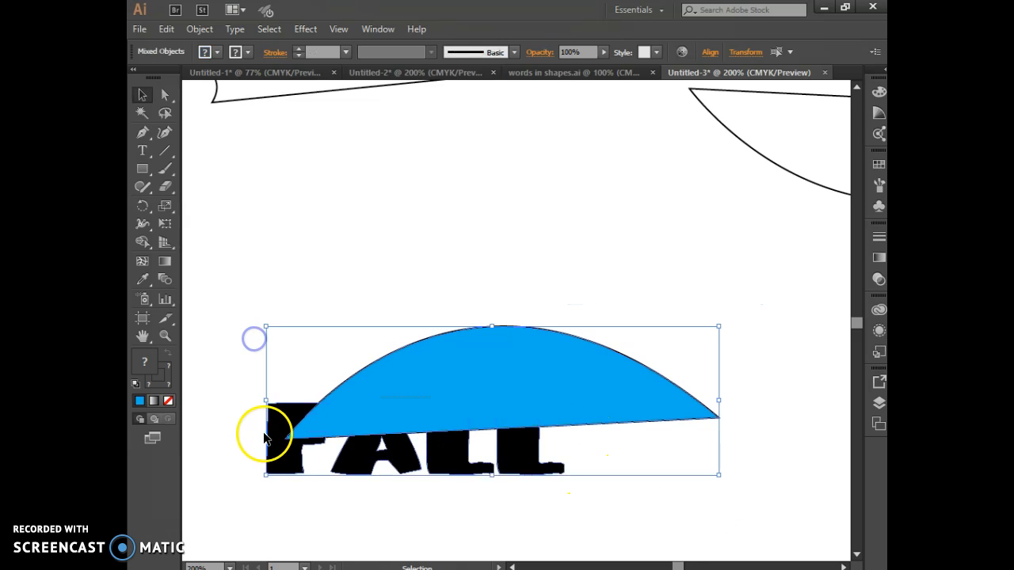
{"action": "left_click", "coordinate": [304, 271]}
{"action": "left_click", "coordinate": [292, 457]}
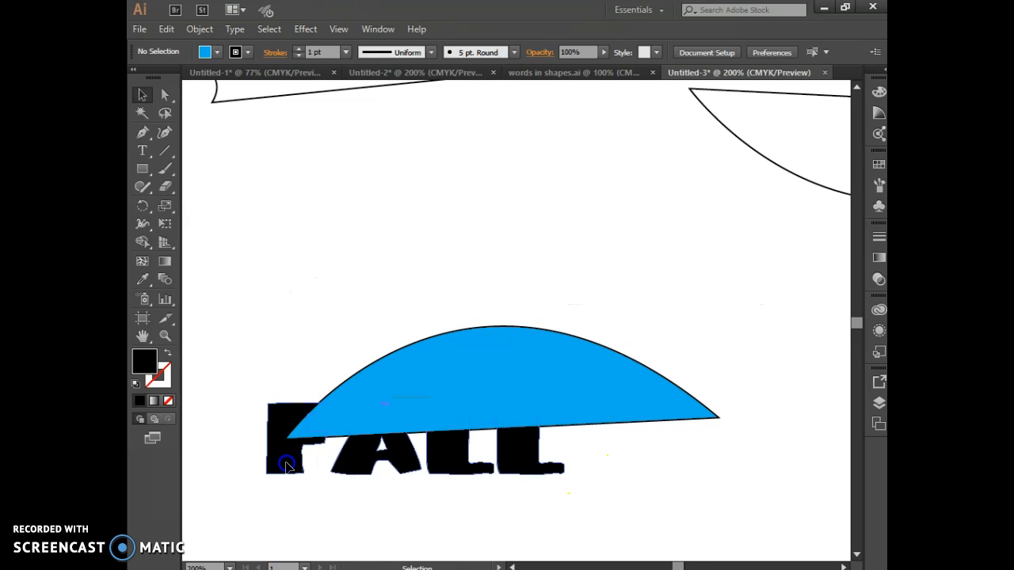
{"action": "left_click", "coordinate": [312, 464]}
{"action": "left_click", "coordinate": [352, 223]}
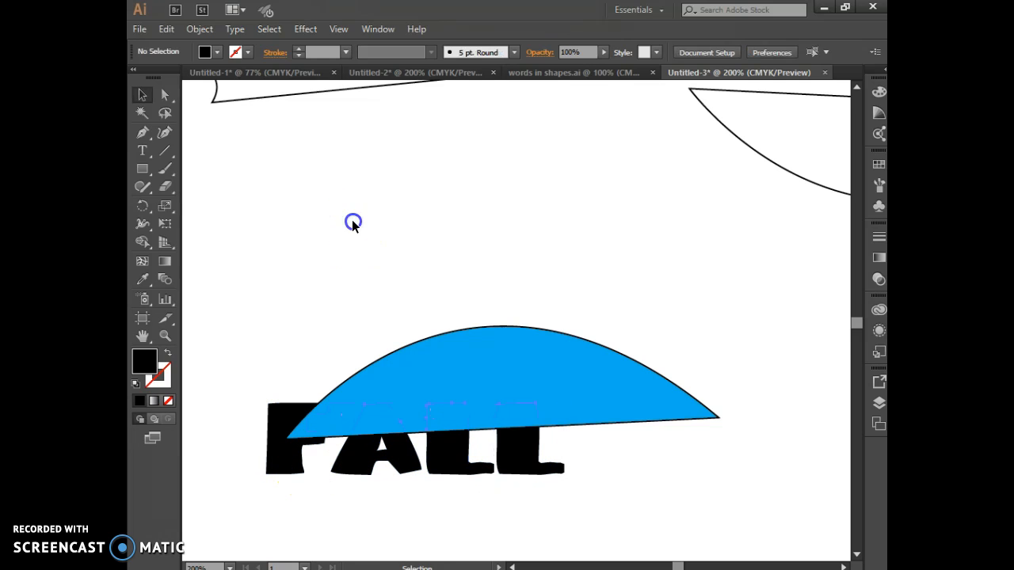
{"action": "key", "text": "ctrl+v"}
{"action": "left_click_drag", "start_coordinate": [362, 301], "coordinate": [380, 197]}
Step: Fit the lower FALL lettering into the blue half-leaf with an envelope distort made from the top object
{"action": "left_click", "coordinate": [596, 490]}
{"action": "mouse_move", "coordinate": [766, 493]}
{"action": "left_mouse_down"}
{"action": "mouse_move", "coordinate": [389, 430]}
{"action": "mouse_move", "coordinate": [261, 339]}
{"action": "left_mouse_up"}
{"action": "left_click", "coordinate": [200, 29]}
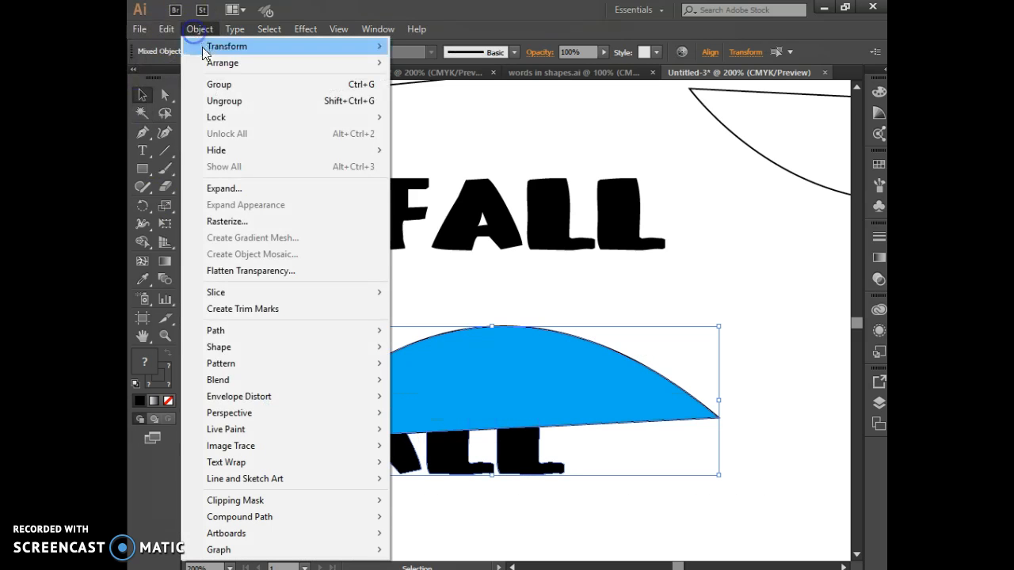
{"action": "left_click", "coordinate": [287, 394]}
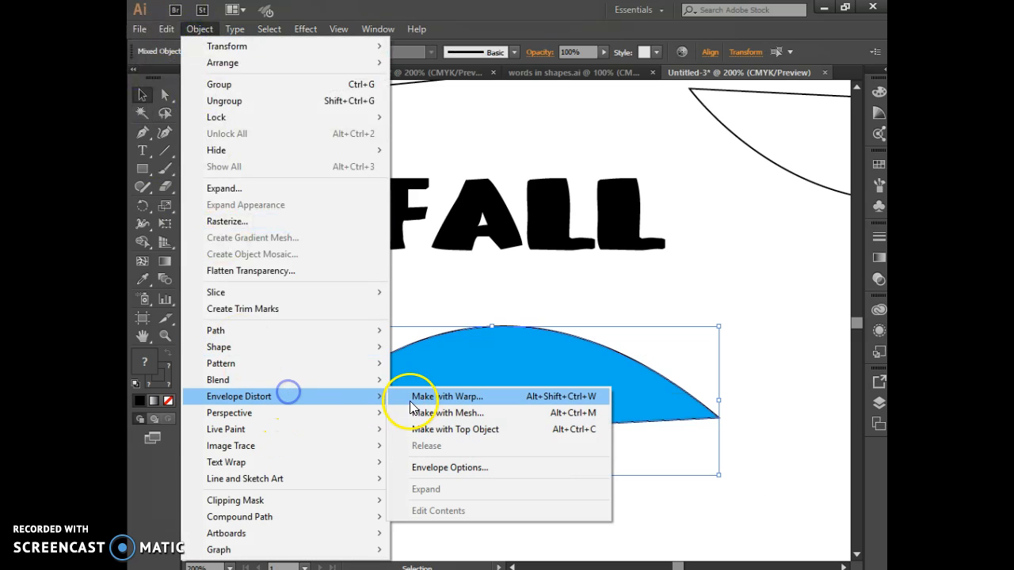
{"action": "left_click", "coordinate": [428, 428]}
{"action": "left_click", "coordinate": [421, 497]}
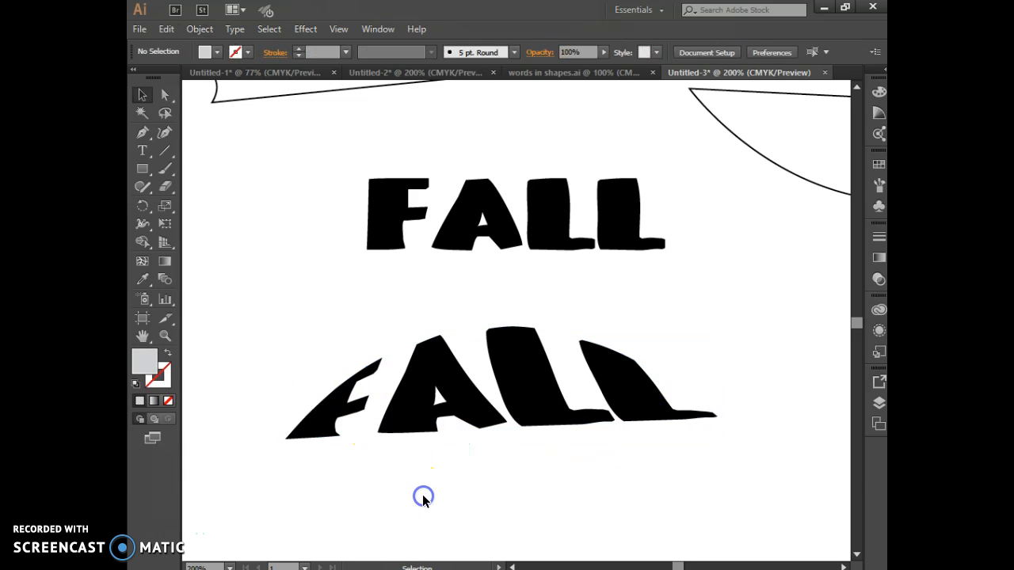
Step: Reflect the leaf-shaped FALL lettering across the horizontal axis
{"action": "left_click", "coordinate": [433, 419]}
{"action": "left_click", "coordinate": [235, 29]}
{"action": "mouse_move", "coordinate": [200, 29]}
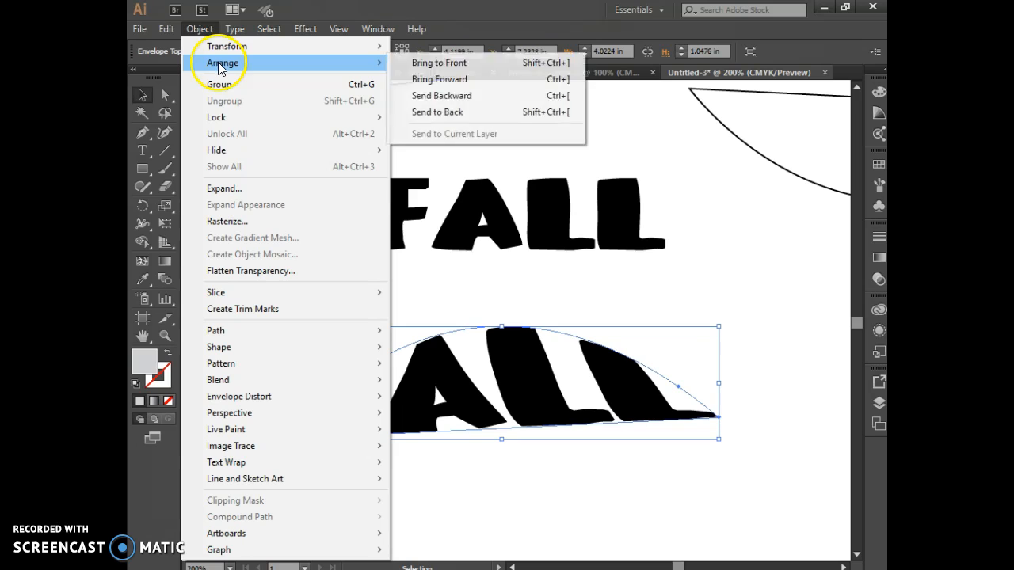
{"action": "mouse_move", "coordinate": [222, 53]}
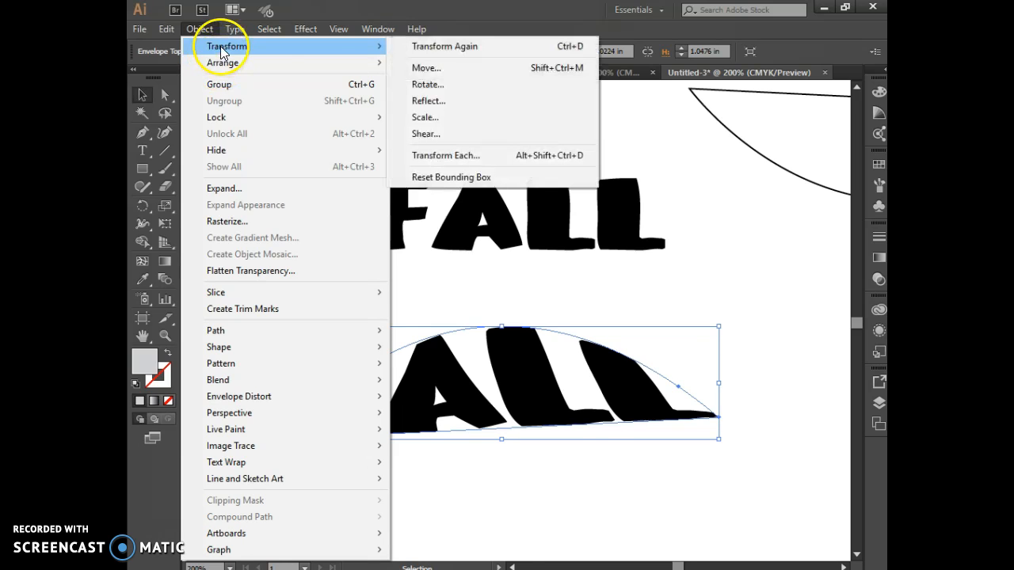
{"action": "left_click", "coordinate": [485, 100]}
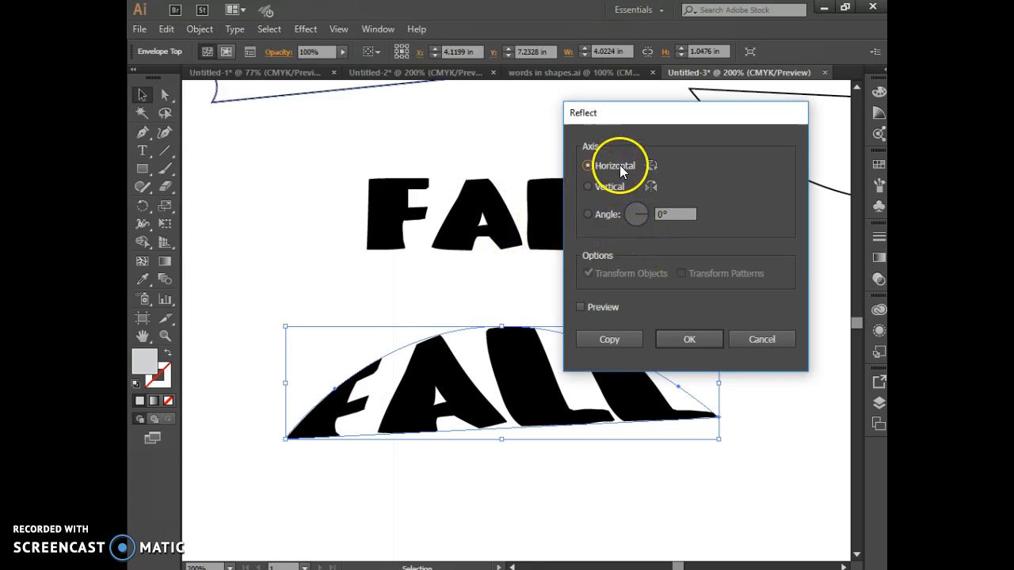
{"action": "left_click", "coordinate": [686, 341]}
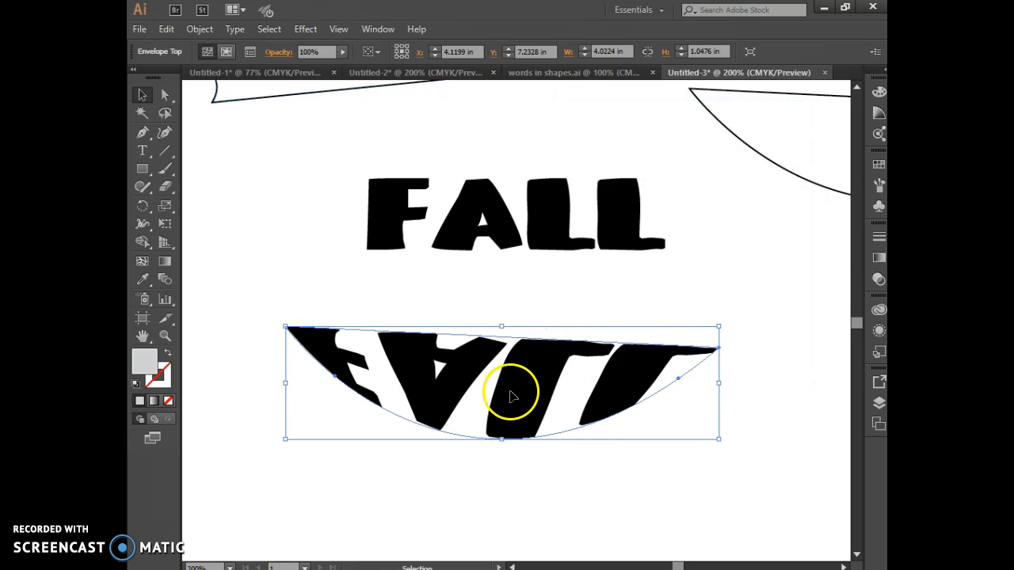
Step: Move the flipped FALL shape up beneath the stem and shift the plain FALL copy down, clear of it
{"action": "left_click_drag", "start_coordinate": [527, 393], "coordinate": [480, 170]}
{"action": "scroll", "coordinate": [536, 254], "scroll_direction": "up", "scroll_amount": 5}
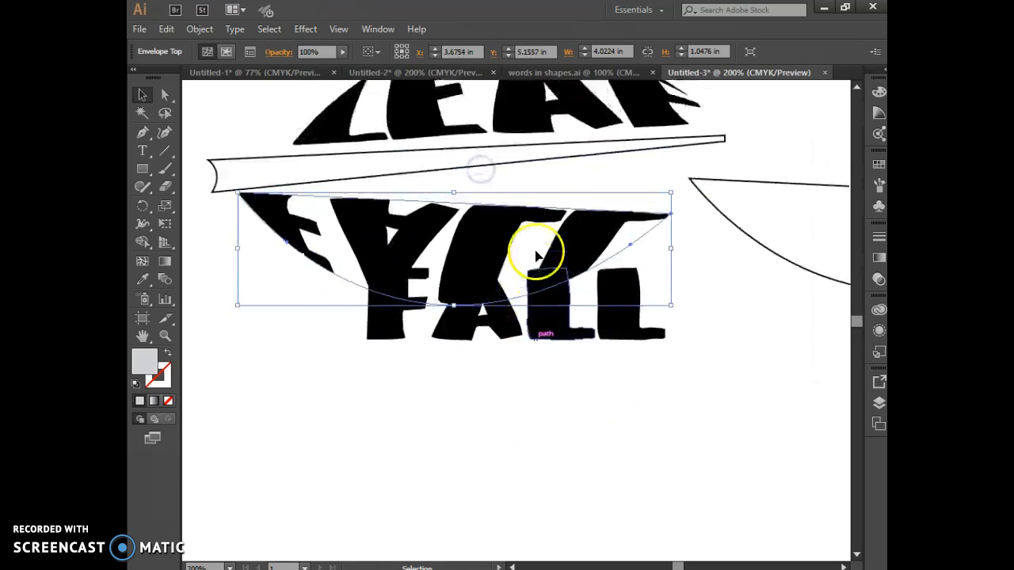
{"action": "left_click_drag", "start_coordinate": [517, 403], "coordinate": [496, 369]}
{"action": "left_click_drag", "start_coordinate": [487, 303], "coordinate": [443, 422]}
Step: Move and rotate the flipped FALL shape so its straight edge runs closely along the stem's lower edge
{"action": "left_click_drag", "start_coordinate": [471, 293], "coordinate": [536, 297]}
{"action": "left_click_drag", "start_coordinate": [744, 339], "coordinate": [744, 316]}
{"action": "left_click_drag", "start_coordinate": [540, 291], "coordinate": [540, 281]}
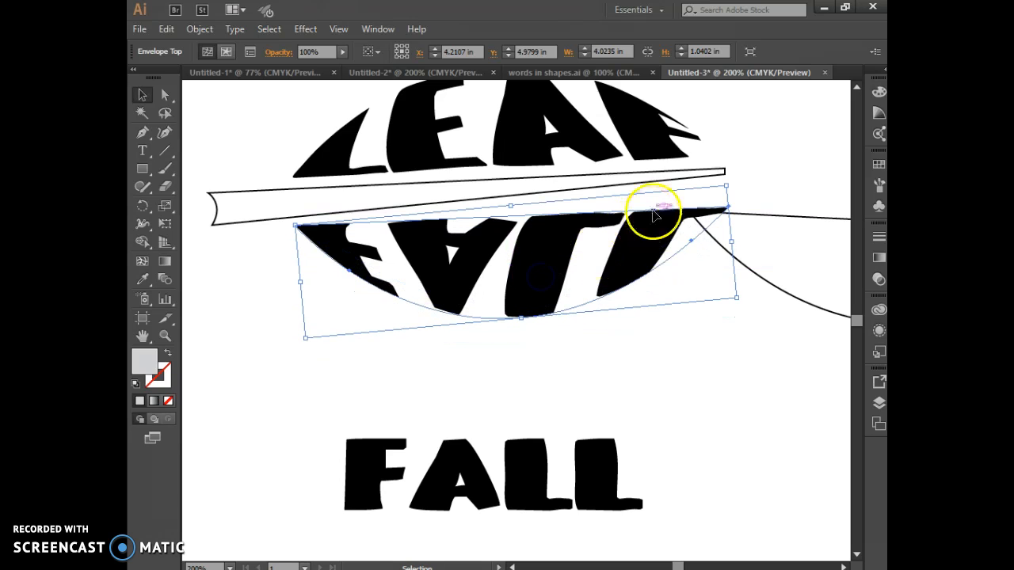
{"action": "left_click_drag", "start_coordinate": [731, 183], "coordinate": [729, 172]}
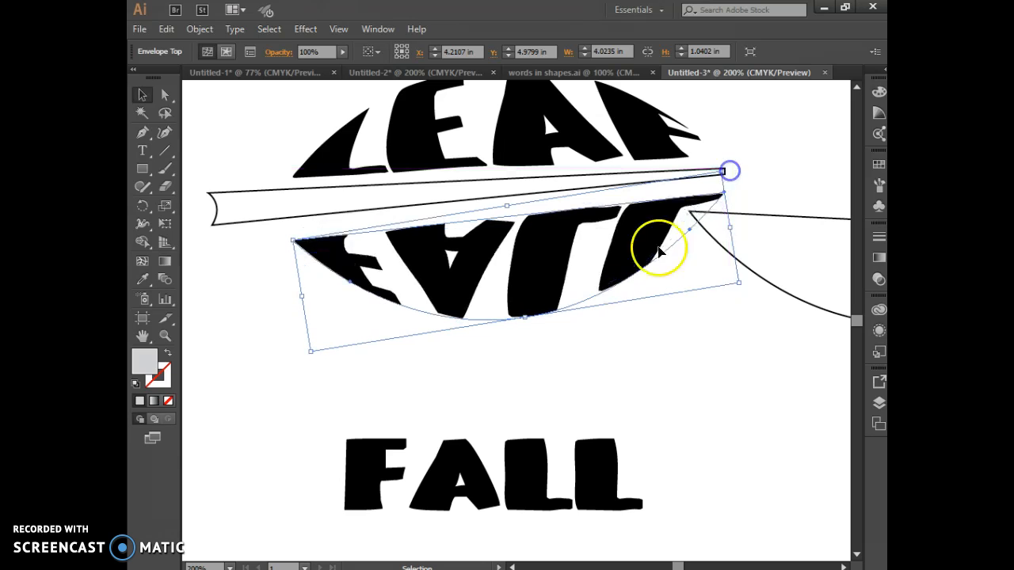
{"action": "left_click_drag", "start_coordinate": [464, 283], "coordinate": [463, 260]}
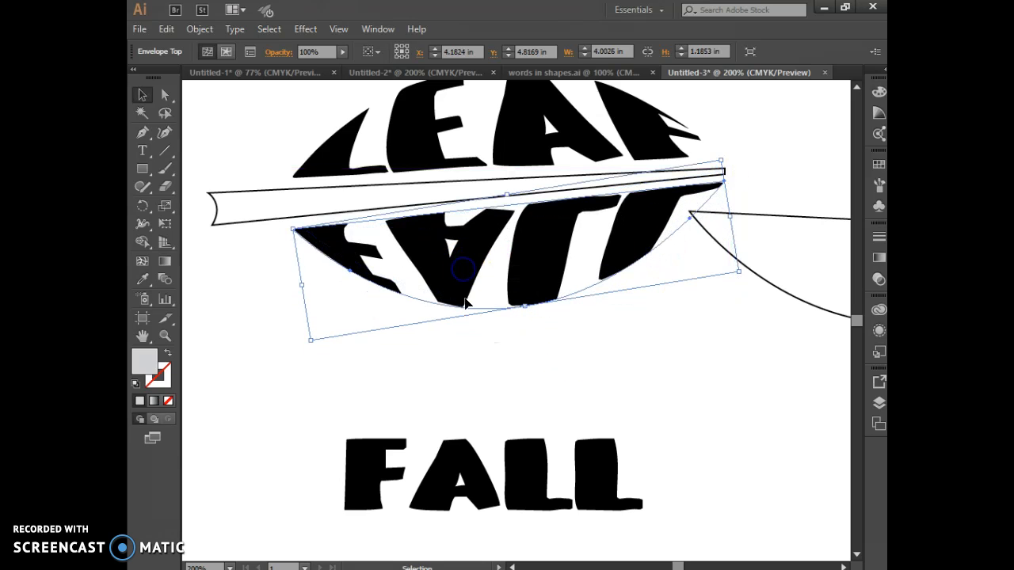
{"action": "left_click", "coordinate": [477, 366]}
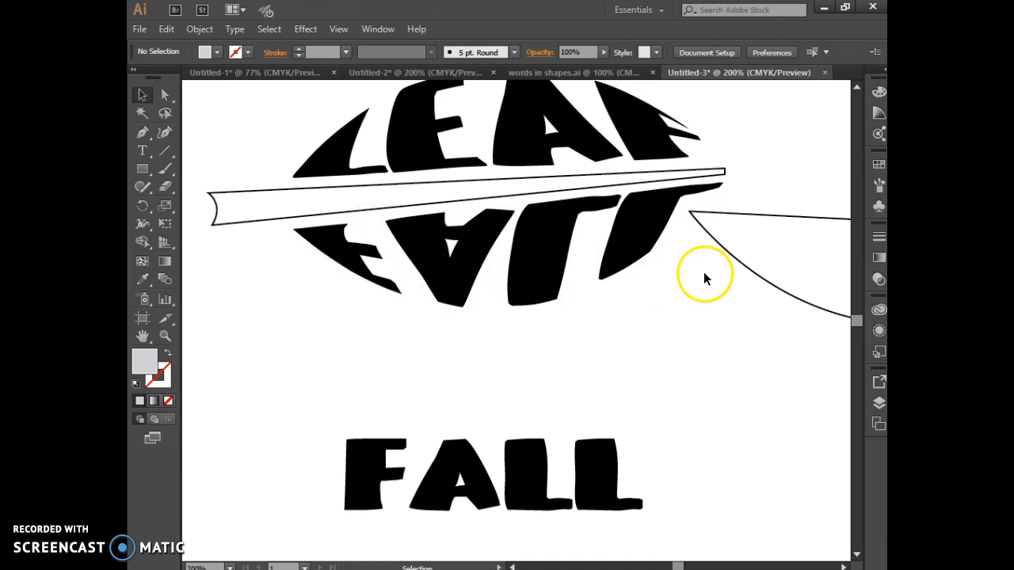
Step: Move the spare half-leaf outline down over the end of the plain FALL lettering and fill it with blue
{"action": "key", "text": "ctrl+minus"}
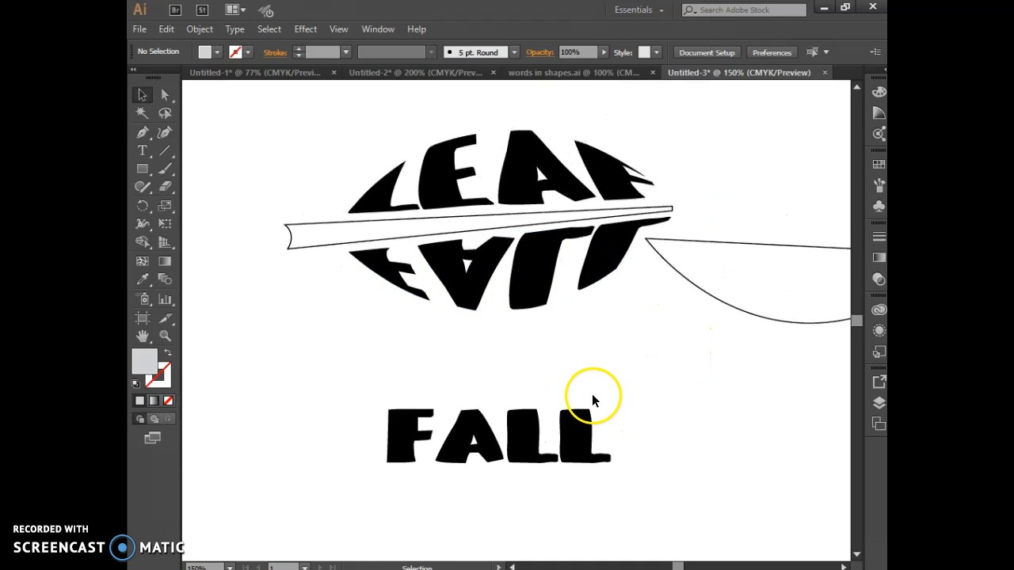
{"action": "left_click_drag", "start_coordinate": [704, 300], "coordinate": [555, 444]}
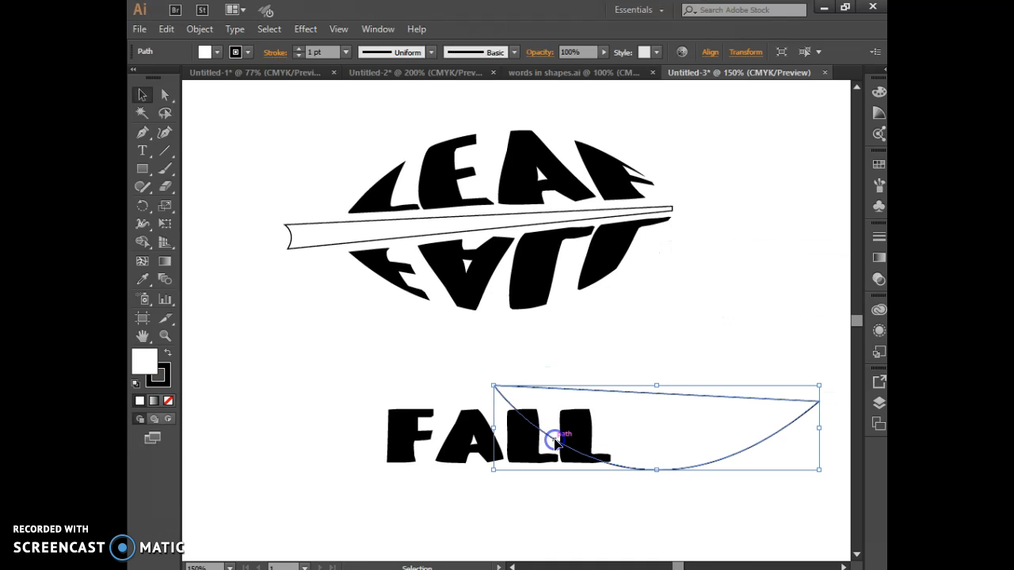
{"action": "left_click", "coordinate": [217, 52]}
{"action": "left_click", "coordinate": [210, 79]}
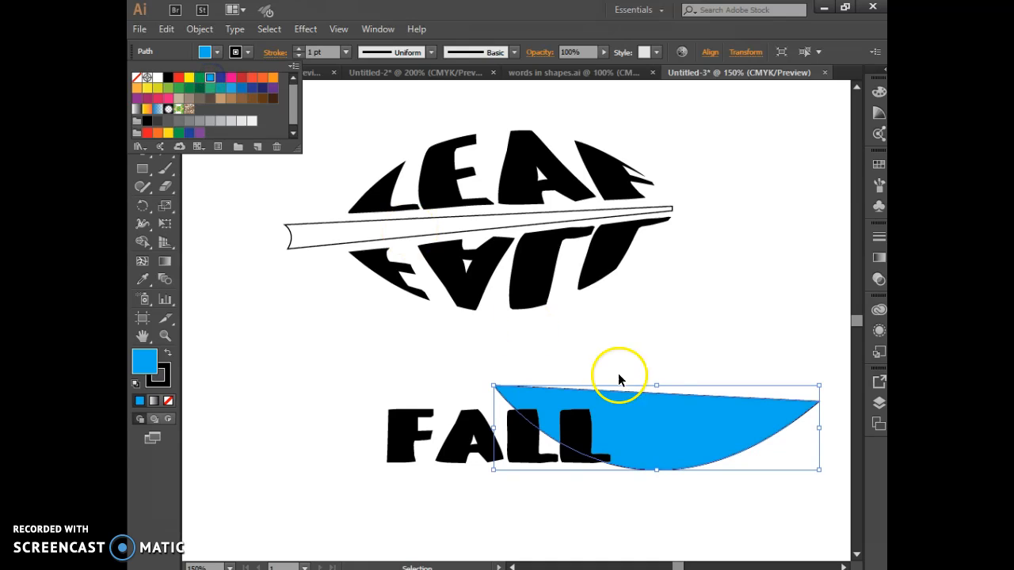
Step: Bring the blue half-leaf to the front, above the FALL lettering
{"action": "left_click", "coordinate": [662, 421]}
{"action": "right_click", "coordinate": [665, 420]}
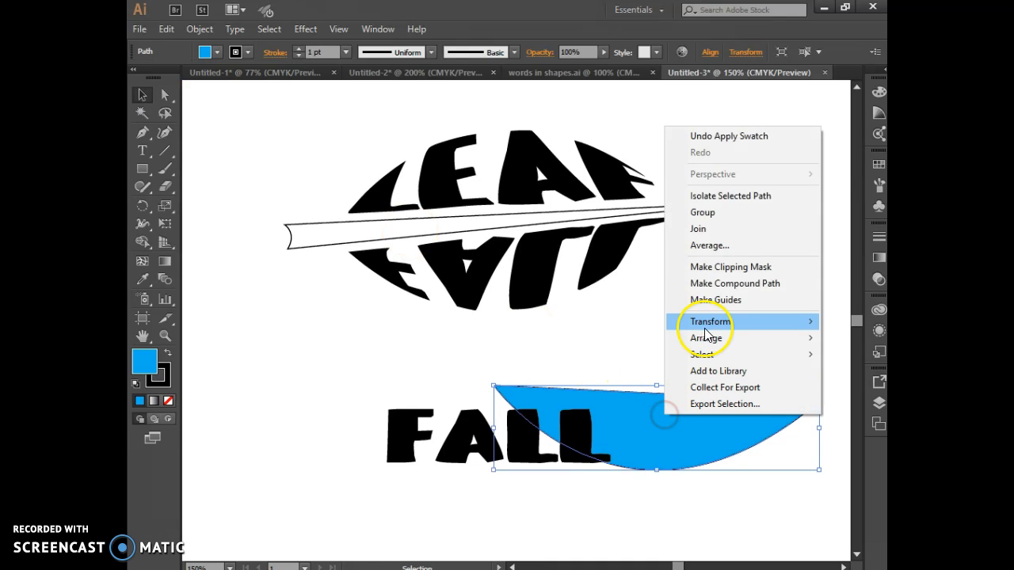
{"action": "left_click", "coordinate": [722, 338]}
{"action": "left_click", "coordinate": [604, 338]}
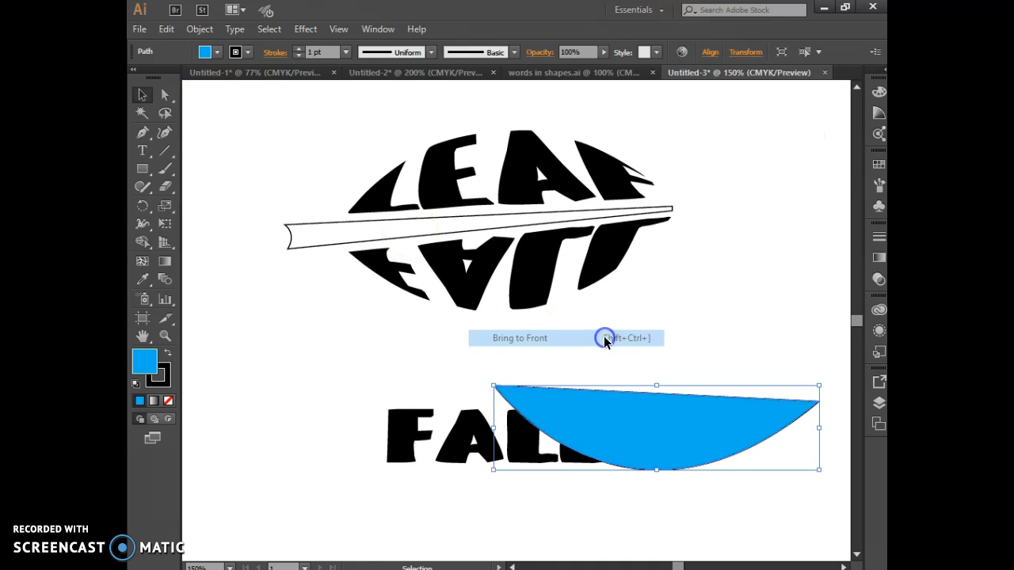
Step: Fit the plain upright FALL lettering into the blue half-leaf with an envelope distort made from the top object
{"action": "left_click", "coordinate": [702, 494]}
{"action": "left_click", "coordinate": [452, 445]}
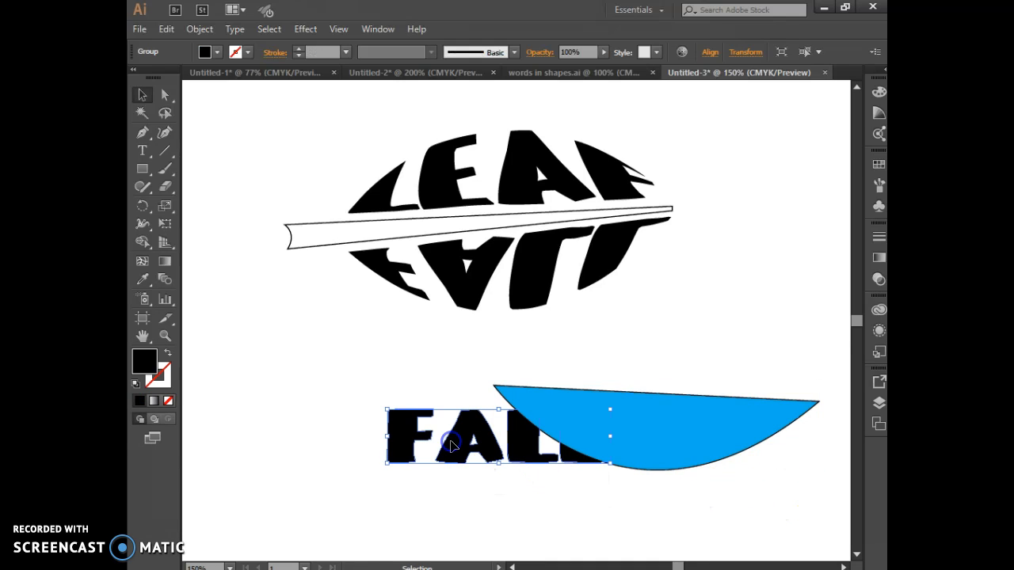
{"action": "right_click", "coordinate": [408, 434]}
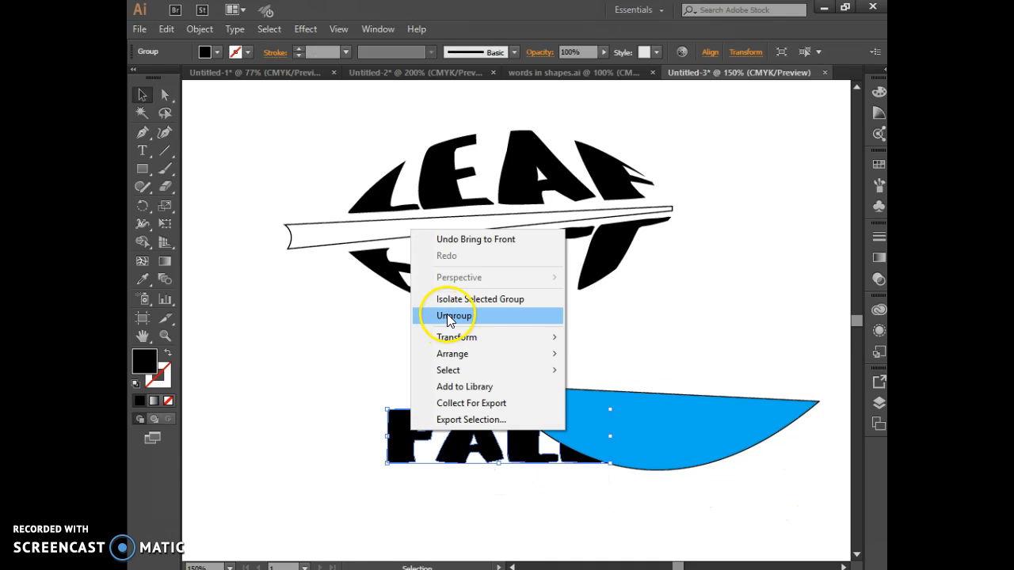
{"action": "left_click", "coordinate": [269, 518]}
{"action": "left_click_drag", "start_coordinate": [373, 357], "coordinate": [786, 510]}
{"action": "left_click", "coordinate": [191, 31]}
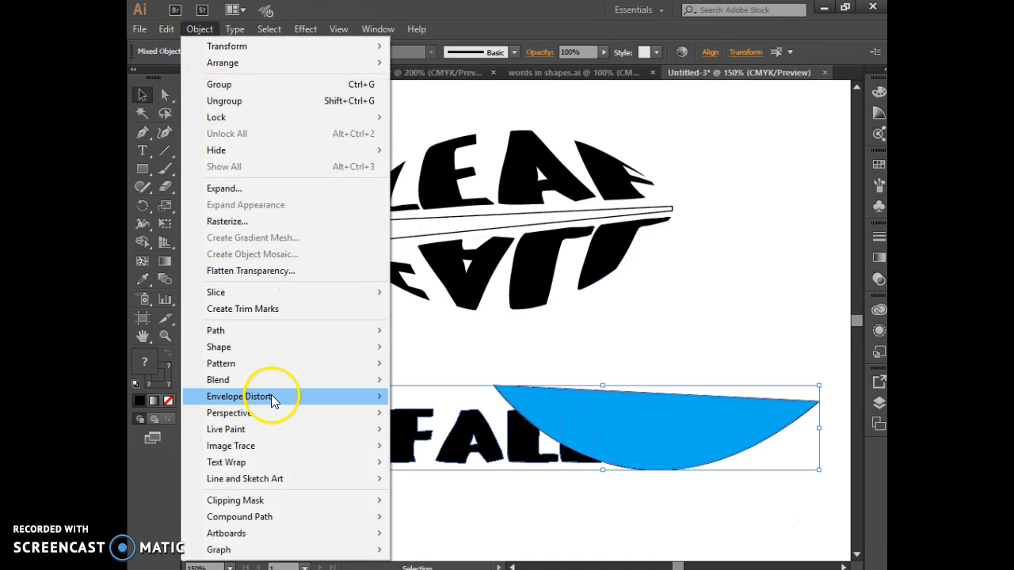
{"action": "mouse_move", "coordinate": [272, 400]}
{"action": "left_click", "coordinate": [455, 428]}
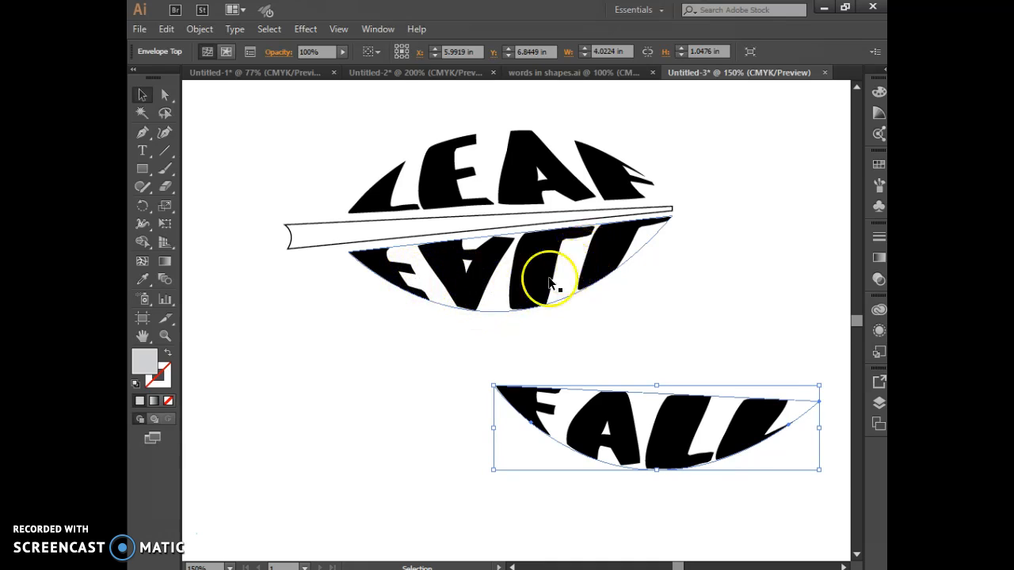
Step: Move the flipped FALL shape away from the leaf and fit the upright FALL shape beneath the stem, rotated to follow its lower edge
{"action": "left_click_drag", "start_coordinate": [439, 279], "coordinate": [269, 516]}
{"action": "left_click_drag", "start_coordinate": [594, 459], "coordinate": [451, 316]}
{"action": "left_click_drag", "start_coordinate": [686, 246], "coordinate": [684, 215]}
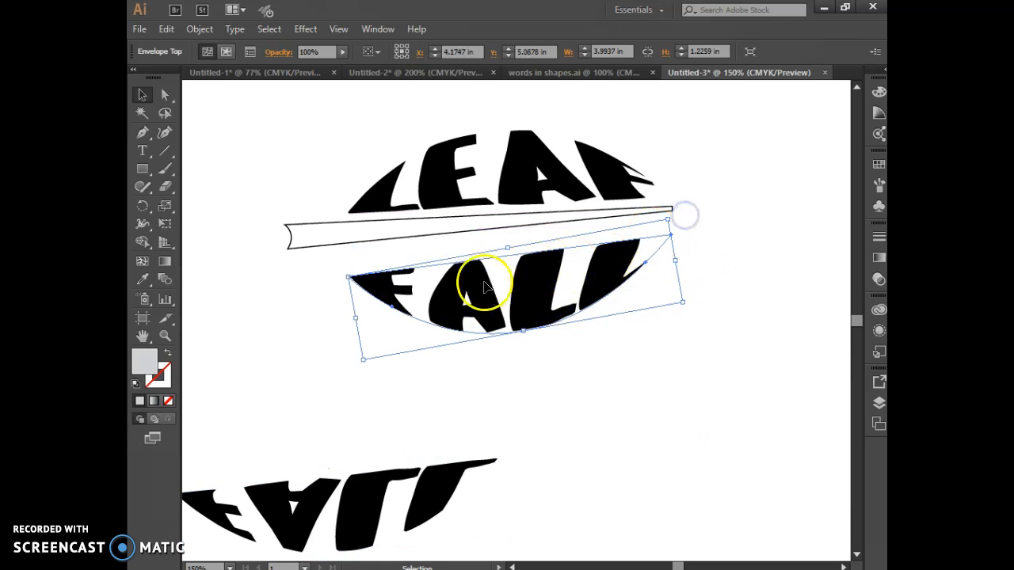
{"action": "left_click_drag", "start_coordinate": [437, 308], "coordinate": [441, 289]}
{"action": "left_click_drag", "start_coordinate": [341, 252], "coordinate": [339, 248]}
{"action": "left_click", "coordinate": [587, 382]}
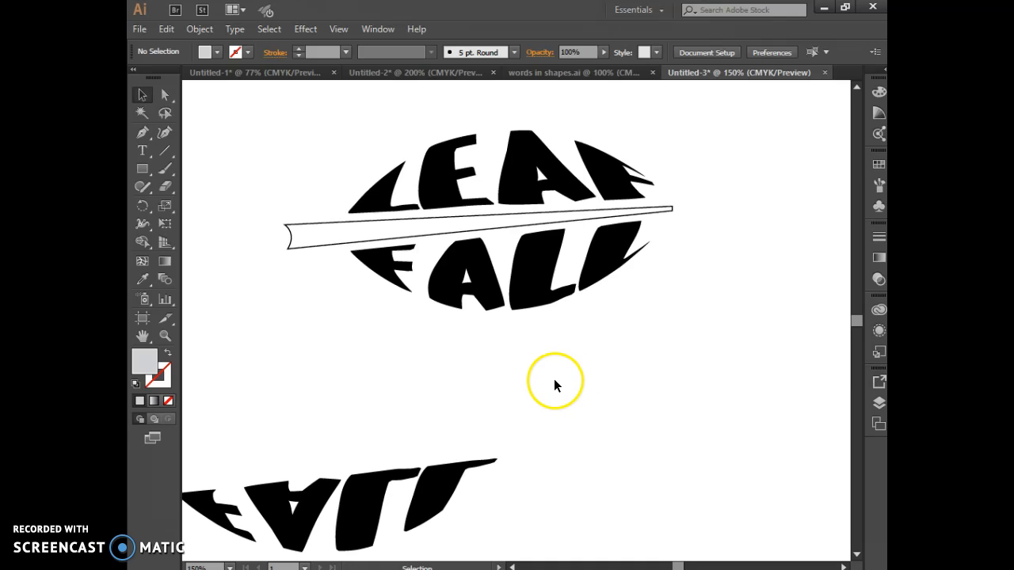
Step: Move the stem out from between LEAF and FALL to the space below them, and shift the discarded flipped FALL farther away
{"action": "left_click", "coordinate": [346, 240]}
{"action": "left_click_drag", "start_coordinate": [345, 244], "coordinate": [357, 389]}
{"action": "left_click_drag", "start_coordinate": [291, 497], "coordinate": [136, 558]}
{"action": "left_click_drag", "start_coordinate": [400, 481], "coordinate": [265, 548]}
{"action": "left_click", "coordinate": [396, 369]}
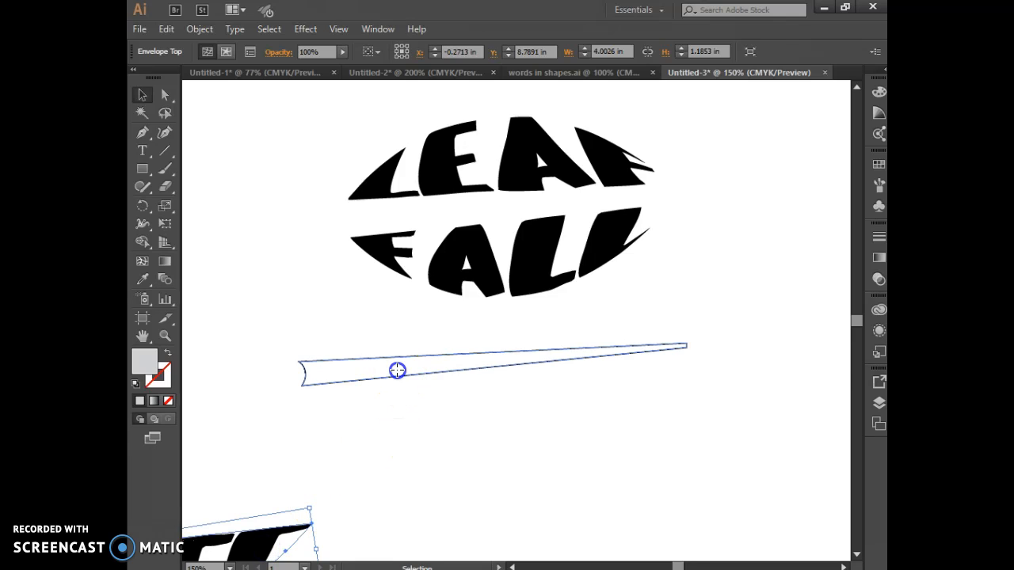
Step: Rotate the stem until its upper edge is nearly horizontal and move it farther down, clear of the leaf lettering
{"action": "left_click_drag", "start_coordinate": [690, 358], "coordinate": [684, 291]}
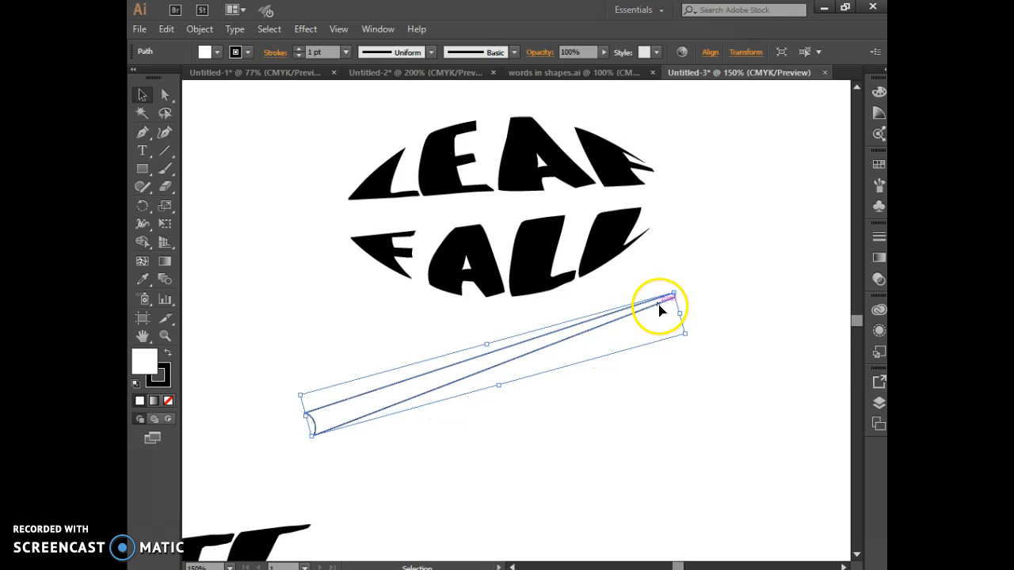
{"action": "left_click_drag", "start_coordinate": [685, 306], "coordinate": [696, 372]}
{"action": "left_click_drag", "start_coordinate": [464, 364], "coordinate": [539, 515]}
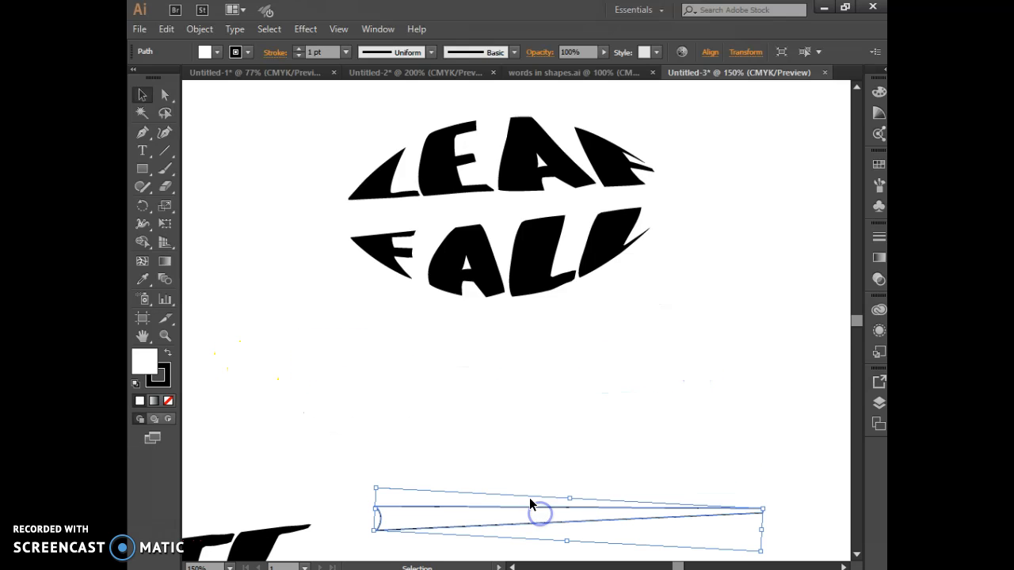
{"action": "left_click", "coordinate": [511, 433]}
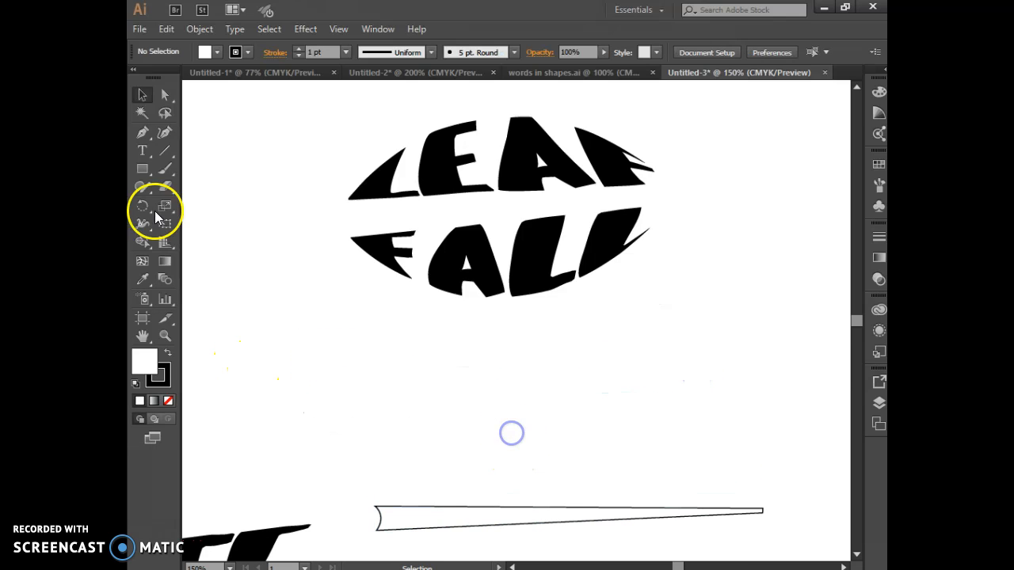
Step: Create an area text box above the stem with the text "AUTUMN IS MY FAVORITE!"
{"action": "left_click", "coordinate": [144, 159]}
{"action": "left_click_drag", "start_coordinate": [345, 387], "coordinate": [781, 473]}
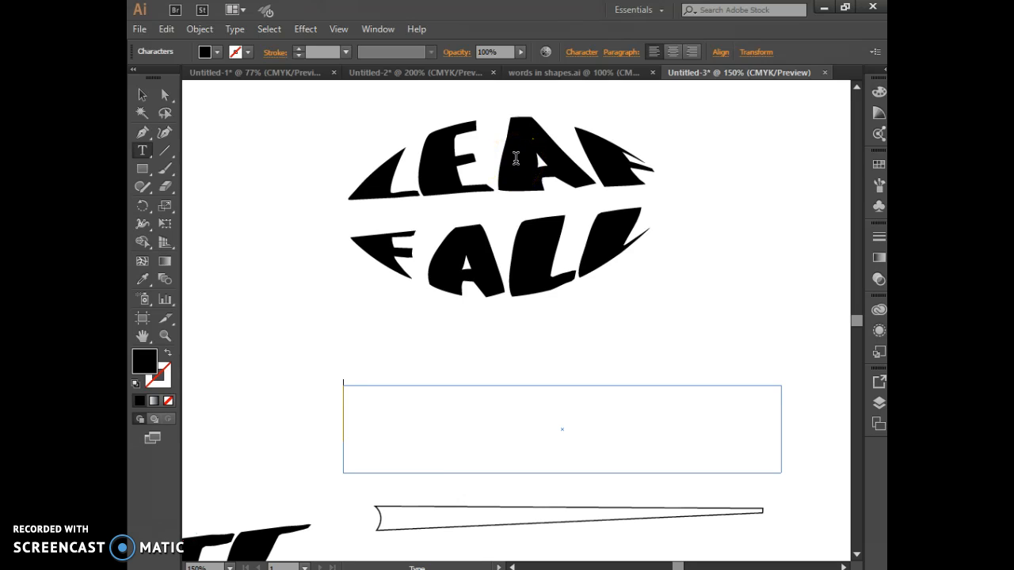
{"action": "type", "text": "AUT"}
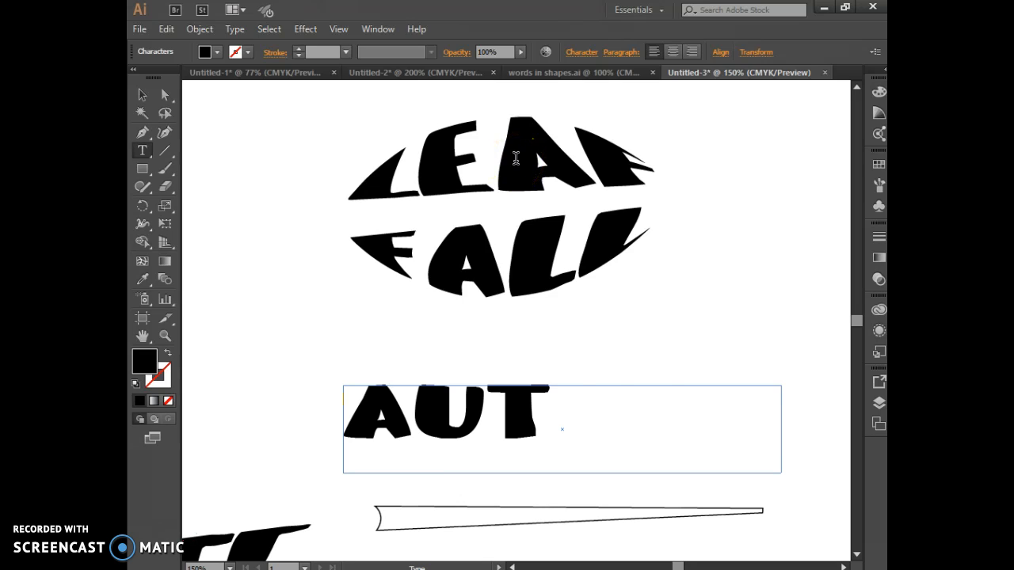
{"action": "type", "text": "UM"}
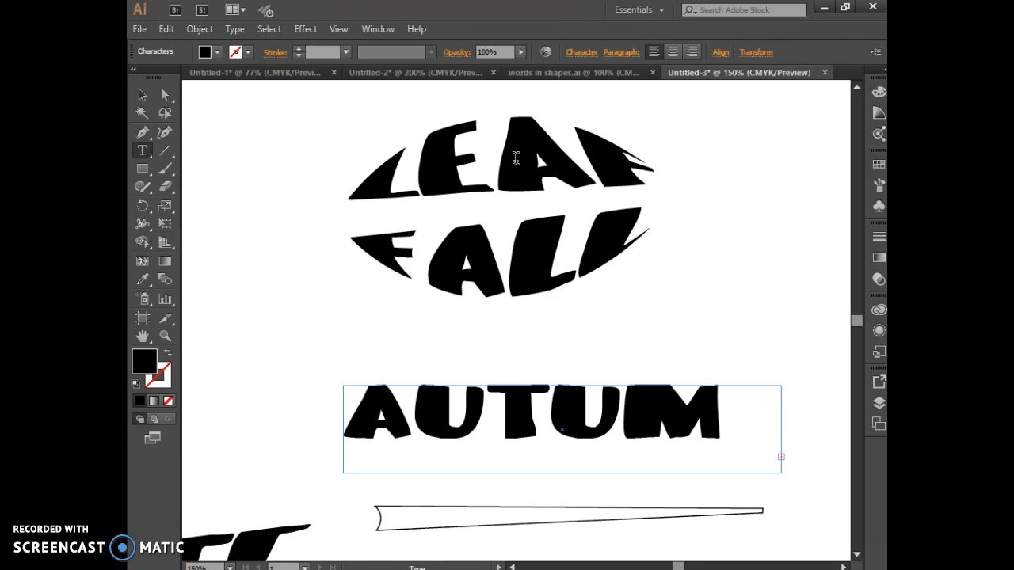
Step: Reduce the whole sentence's font size to 16 pt so it fits on one line in its text box
{"action": "key", "text": "ctrl+a"}
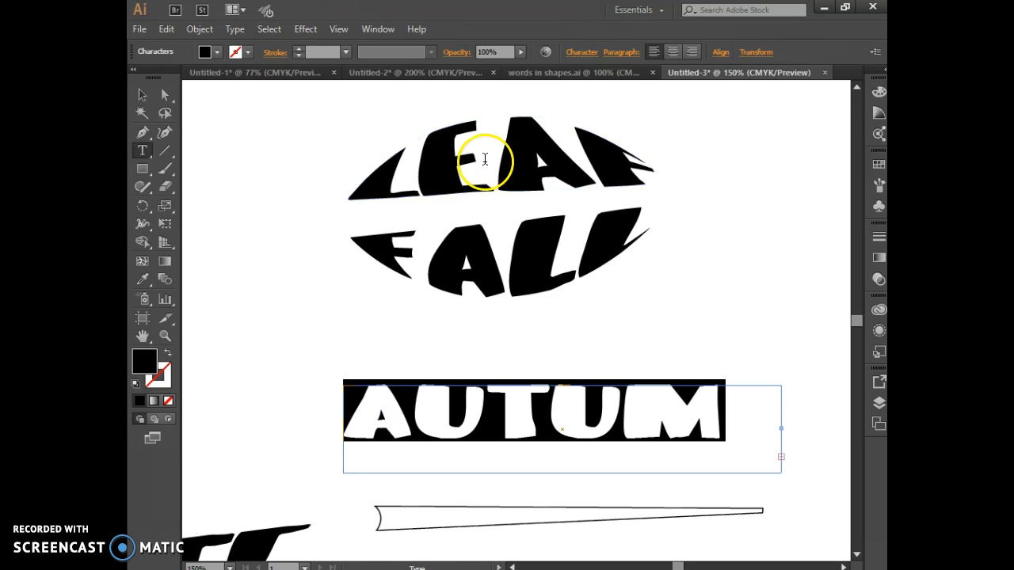
{"action": "left_click", "coordinate": [582, 52]}
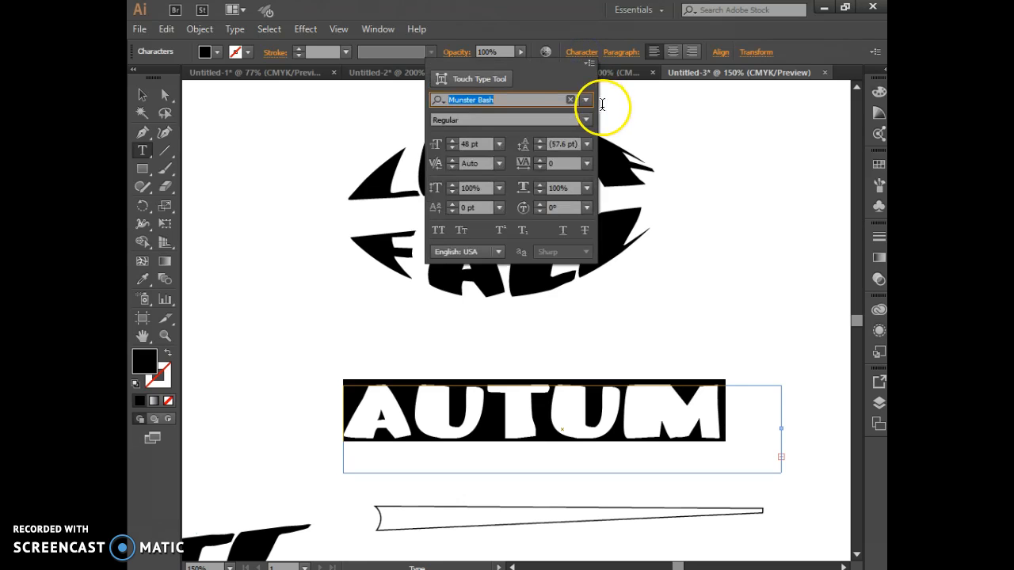
{"action": "left_click", "coordinate": [499, 143]}
{"action": "left_click", "coordinate": [518, 279]}
{"action": "left_click_drag", "start_coordinate": [504, 145], "coordinate": [488, 158]}
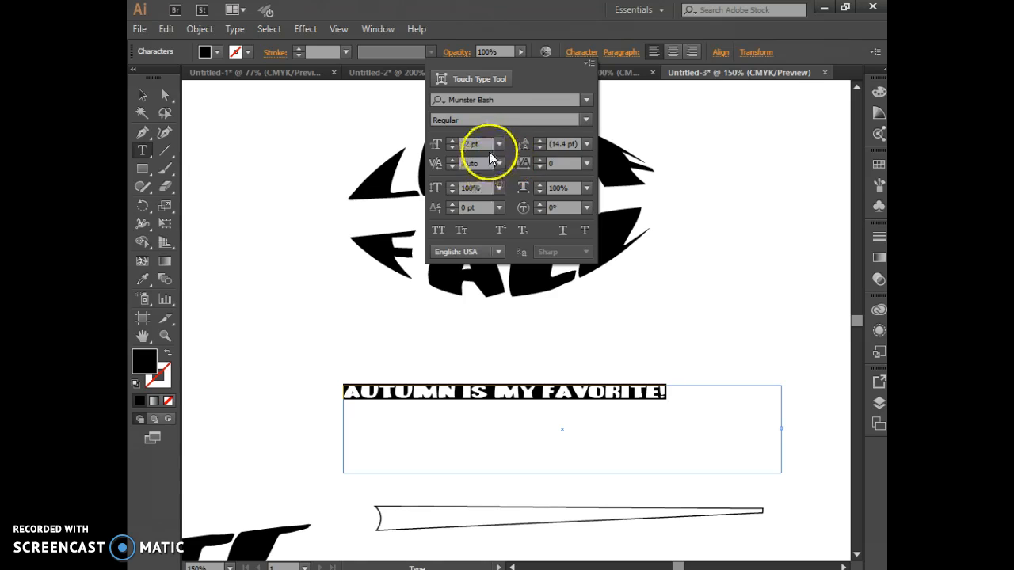
{"action": "left_click", "coordinate": [452, 141]}
{"action": "left_click", "coordinate": [452, 141]}
{"action": "left_click", "coordinate": [452, 141]}
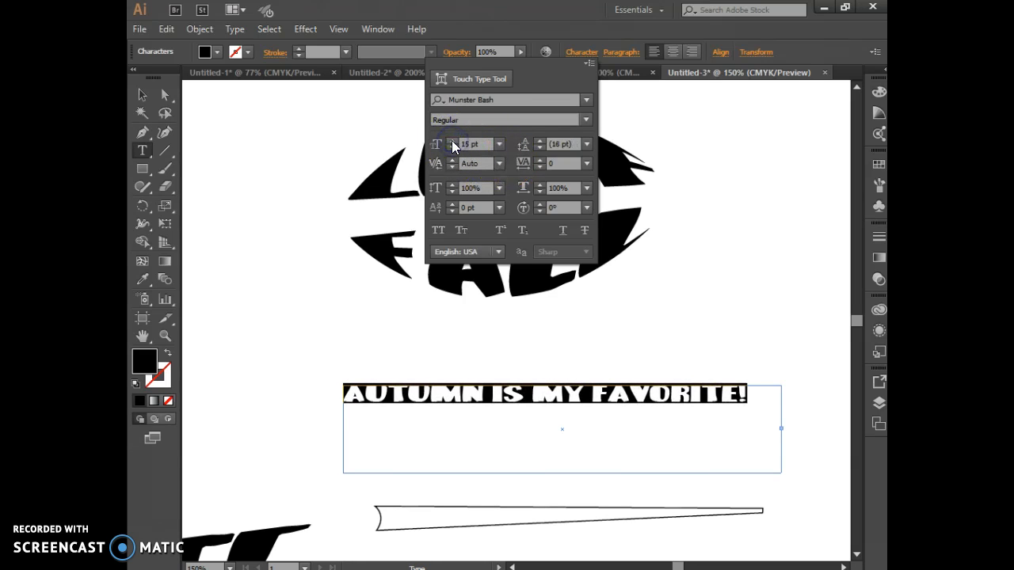
{"action": "left_click", "coordinate": [452, 141]}
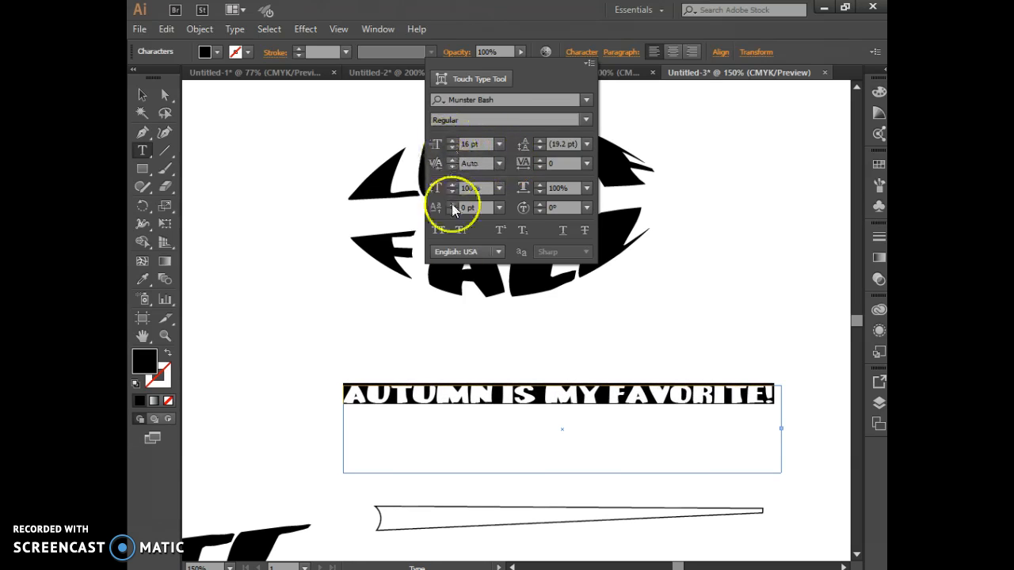
{"action": "left_click", "coordinate": [438, 348]}
Step: Convert the AUTUMN IS MY FAVORITE! text to outlines and move the stem up close beneath it
{"action": "left_click", "coordinate": [143, 95]}
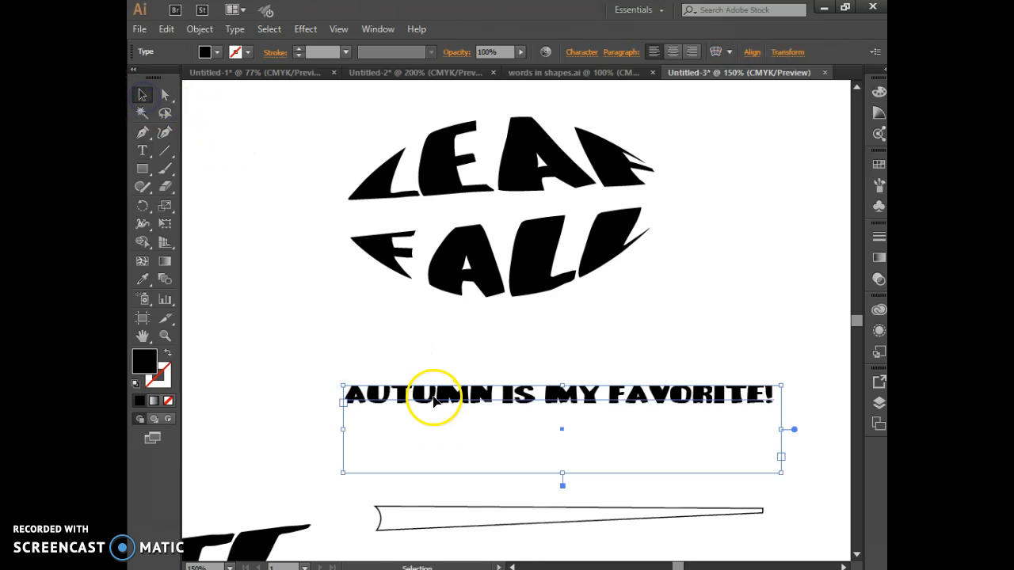
{"action": "right_click", "coordinate": [434, 401]}
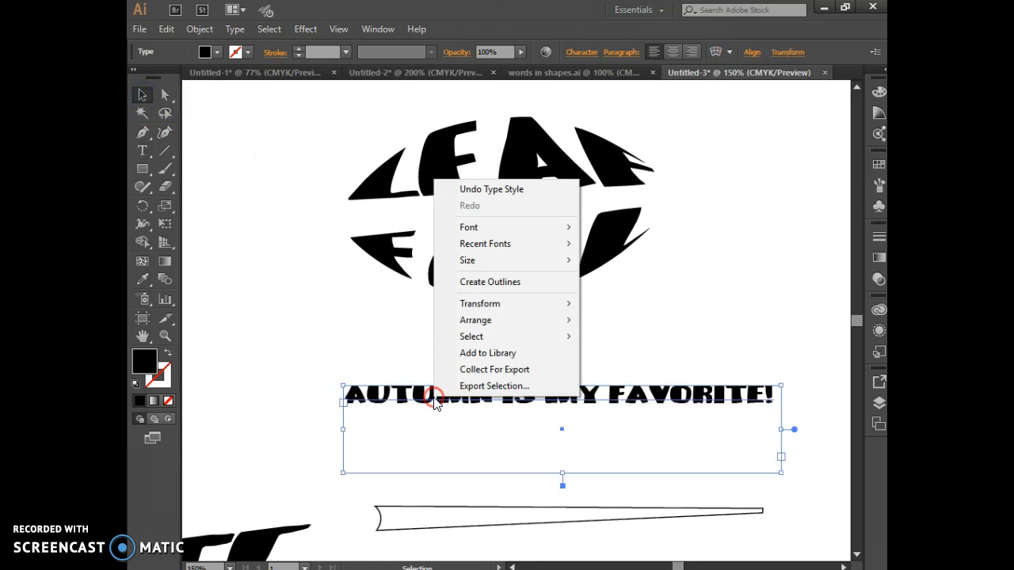
{"action": "left_click", "coordinate": [475, 282]}
{"action": "left_click_drag", "start_coordinate": [473, 510], "coordinate": [459, 444]}
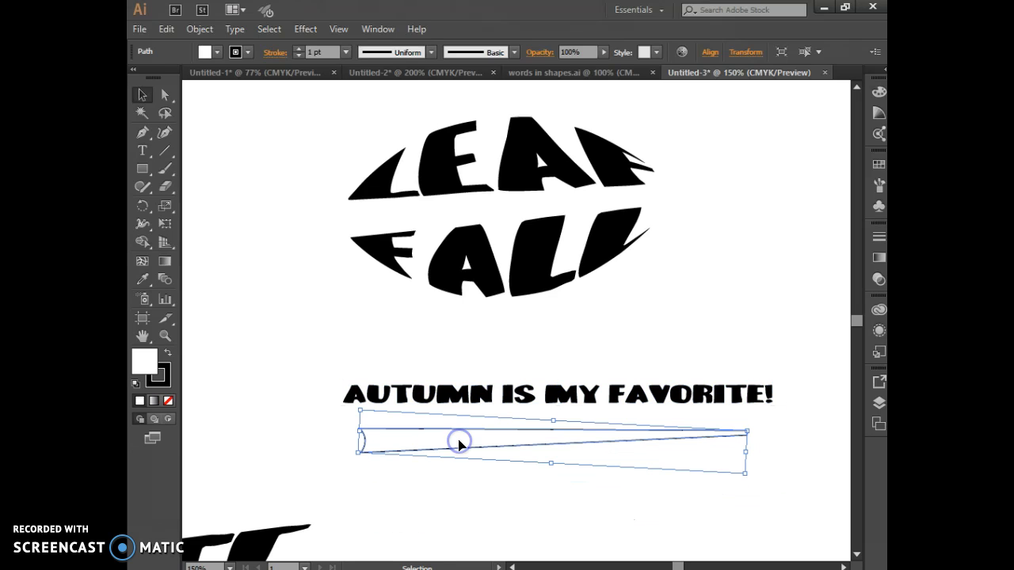
{"action": "left_click", "coordinate": [478, 513]}
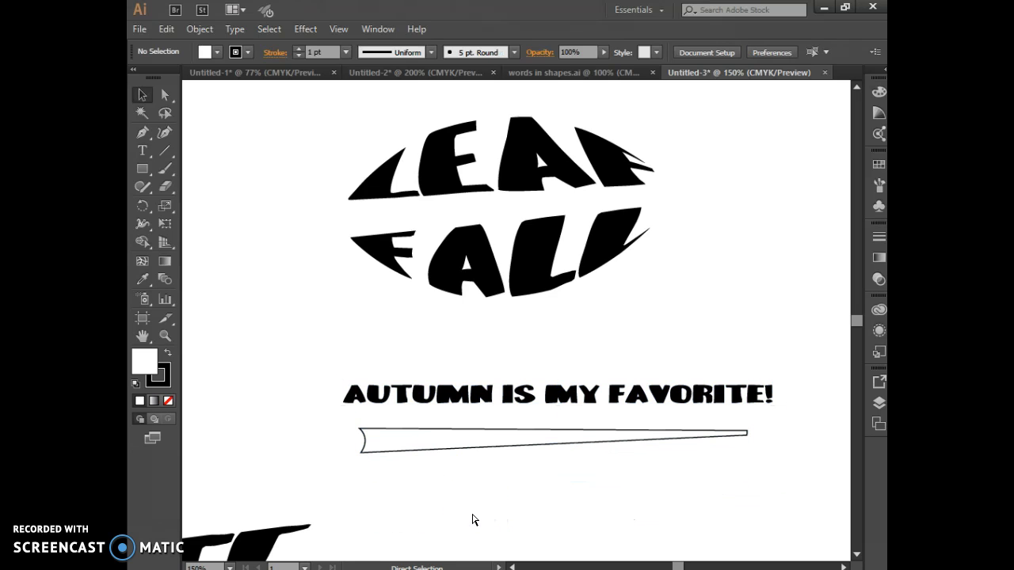
Step: Paste spare copies of the stem and the outlined AUTUMN sentence and place them above the leaf
{"action": "key", "text": "ctrl+v"}
{"action": "left_click_drag", "start_coordinate": [428, 337], "coordinate": [328, 95]}
{"action": "left_click", "coordinate": [475, 403]}
{"action": "key", "text": "ctrl+c"}
{"action": "scroll", "coordinate": [474, 504], "scroll_direction": "up", "scroll_amount": 3}
{"action": "key", "text": "ctrl+v"}
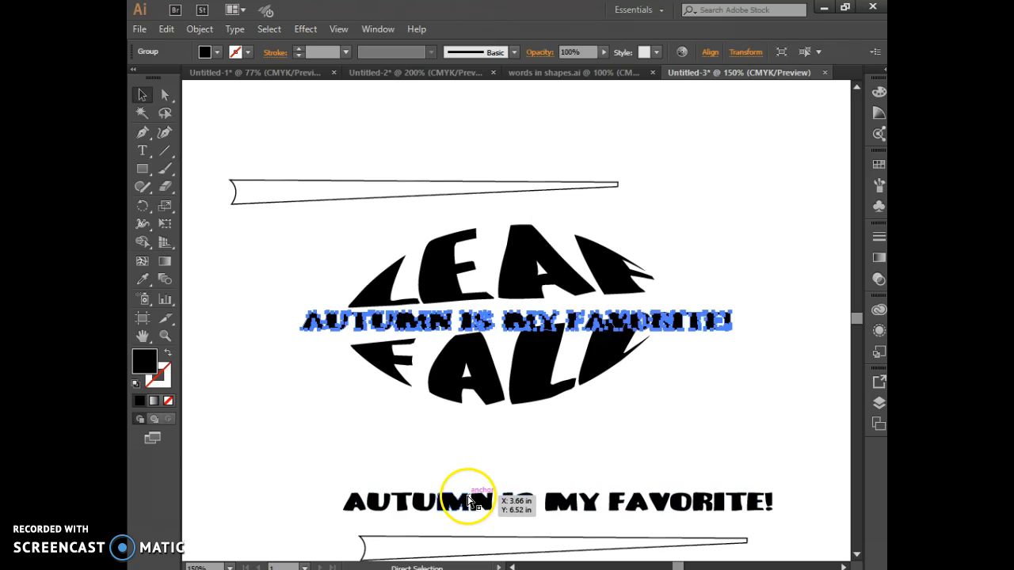
{"action": "left_click_drag", "start_coordinate": [431, 316], "coordinate": [389, 154]}
Step: Fill the lower stem with blue and move it up over the outlined AUTUMN IS MY FAVORITE! lettering
{"action": "scroll", "coordinate": [512, 421], "scroll_direction": "down", "scroll_amount": 3}
{"action": "left_click", "coordinate": [504, 380]}
{"action": "left_click", "coordinate": [500, 426]}
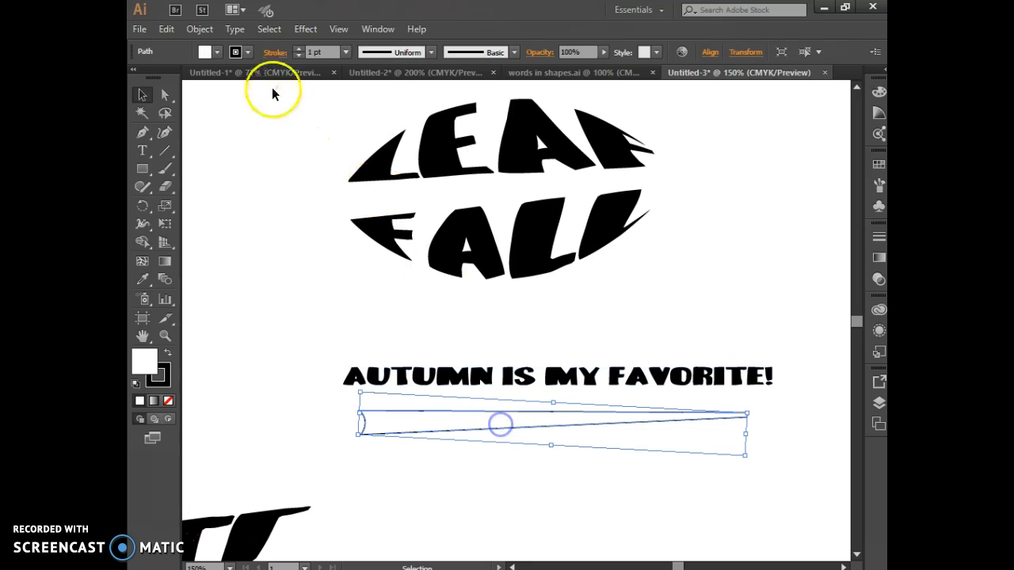
{"action": "left_click", "coordinate": [216, 52]}
{"action": "left_click", "coordinate": [210, 77]}
{"action": "left_click", "coordinate": [472, 416]}
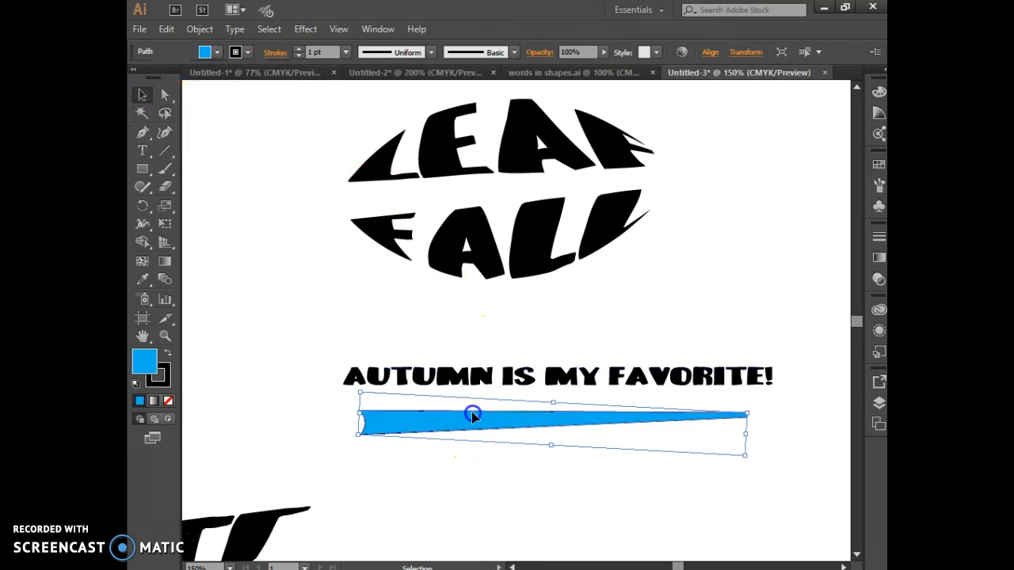
{"action": "left_click_drag", "start_coordinate": [470, 425], "coordinate": [473, 384]}
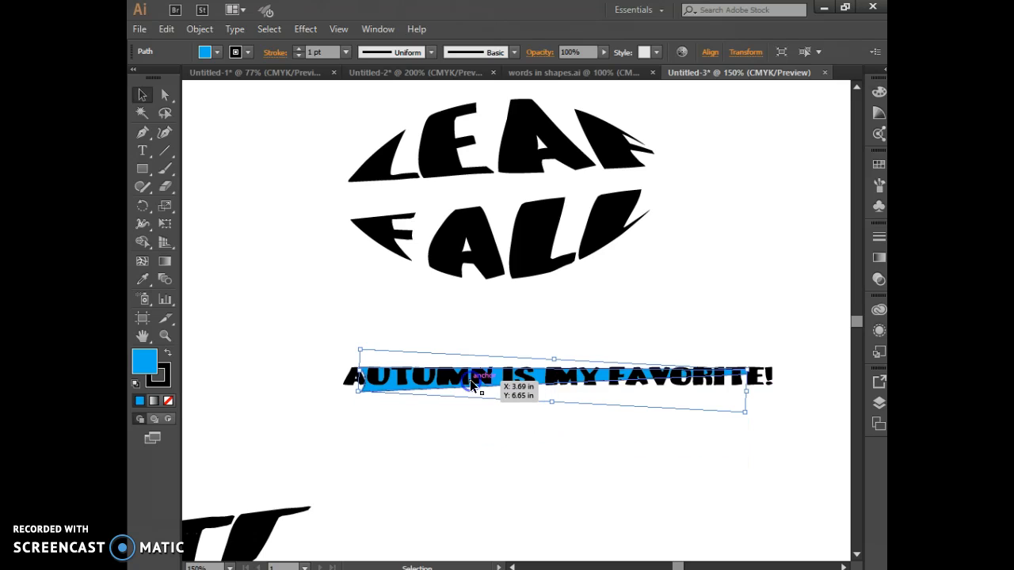
Step: Bring the blue stem to the front, above the AUTUMN sentence
{"action": "right_click", "coordinate": [473, 385]}
{"action": "left_click", "coordinate": [511, 290]}
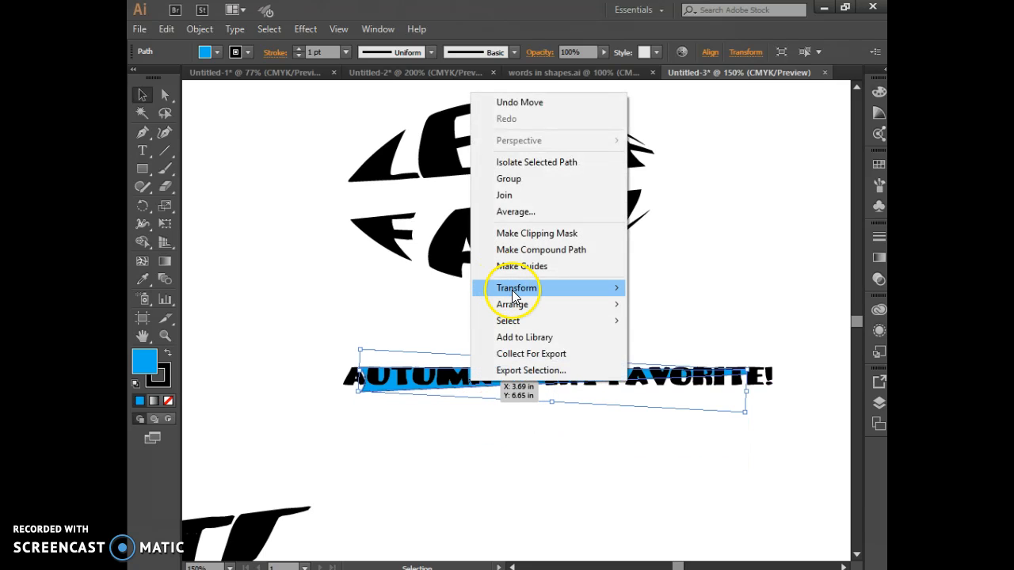
{"action": "mouse_move", "coordinate": [588, 304]}
{"action": "left_click", "coordinate": [658, 307]}
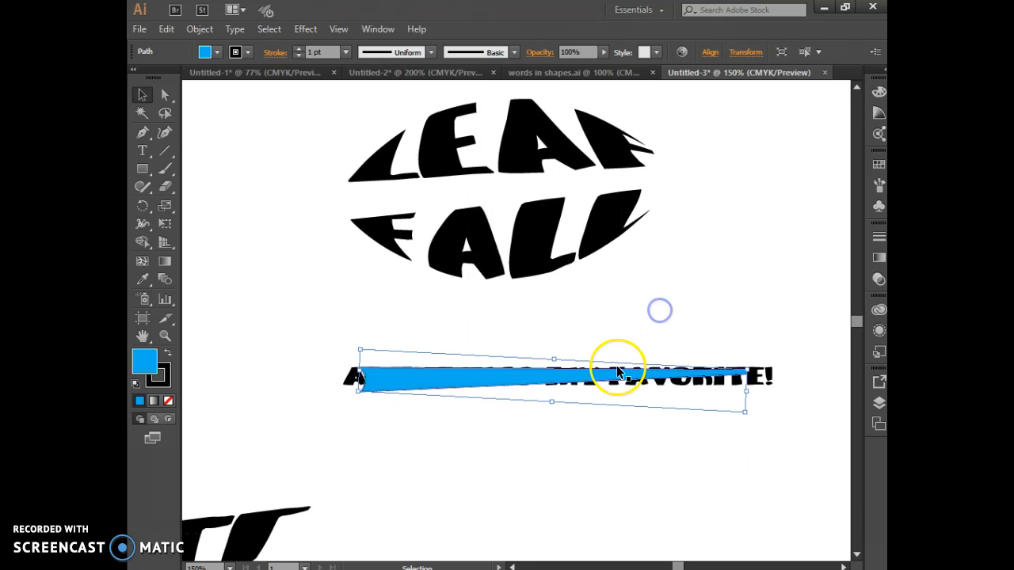
Step: Warp the outlined AUTUMN IS MY FAVORITE! sentence into the blue stem using Envelope Distort's Make with Top Object
{"action": "left_click", "coordinate": [768, 443]}
{"action": "left_click_drag", "start_coordinate": [802, 407], "coordinate": [335, 351]}
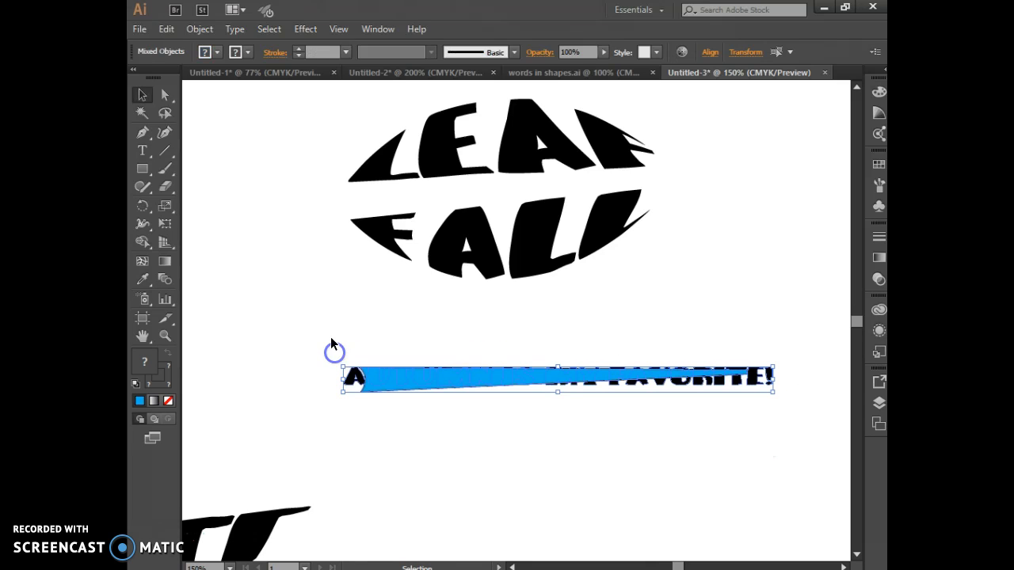
{"action": "left_click", "coordinate": [201, 26]}
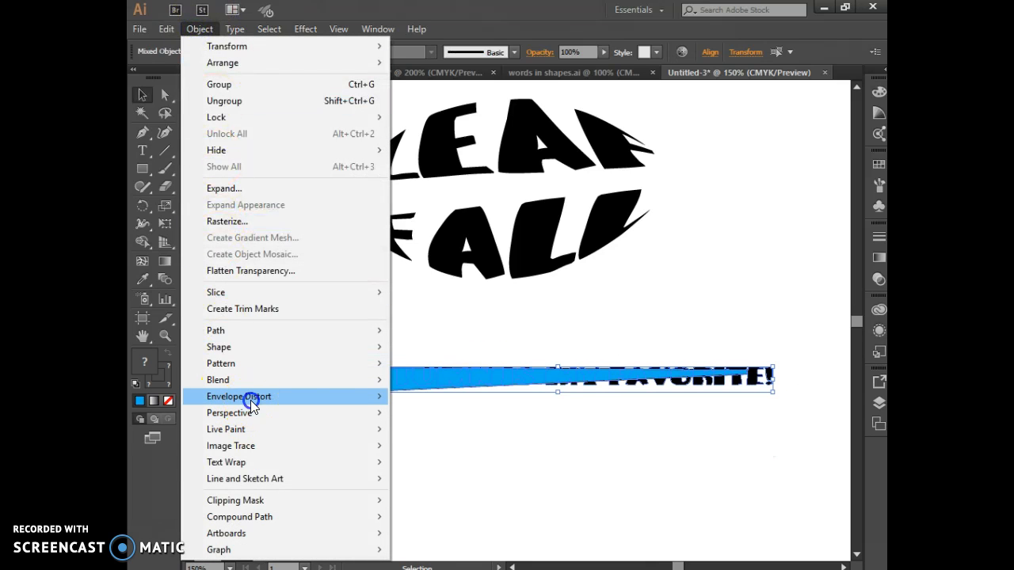
{"action": "mouse_move", "coordinate": [249, 398]}
{"action": "left_click", "coordinate": [412, 429]}
{"action": "left_click", "coordinate": [565, 478]}
Step: Move the stem-shaped AUTUMN IS MY FAVORITE! lettering into the gap between LEAF and FALL and deselect it
{"action": "left_click_drag", "start_coordinate": [430, 386], "coordinate": [335, 204]}
{"action": "left_click_drag", "start_coordinate": [656, 182], "coordinate": [661, 170]}
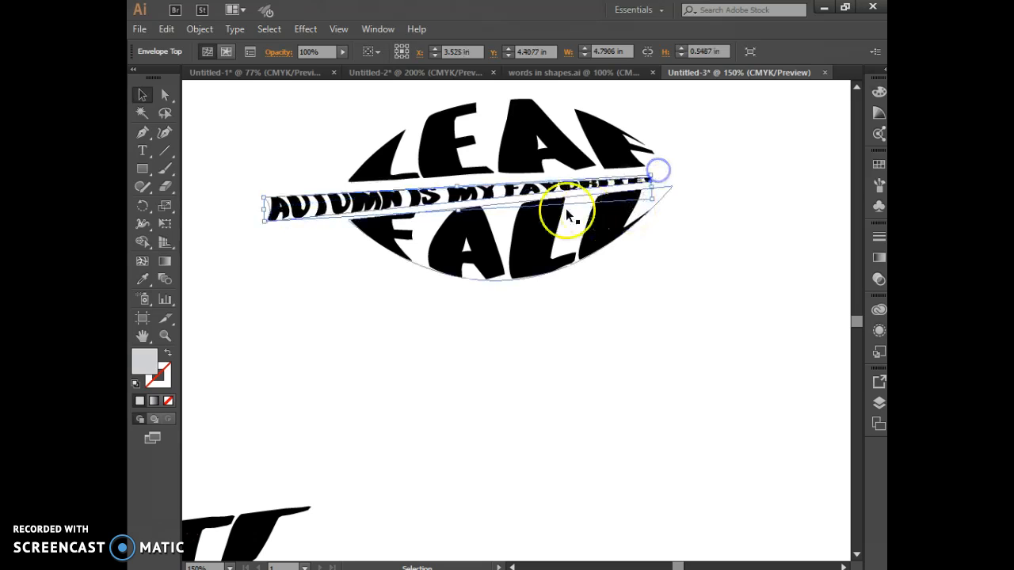
{"action": "left_click_drag", "start_coordinate": [583, 184], "coordinate": [598, 179]}
{"action": "left_click", "coordinate": [732, 235]}
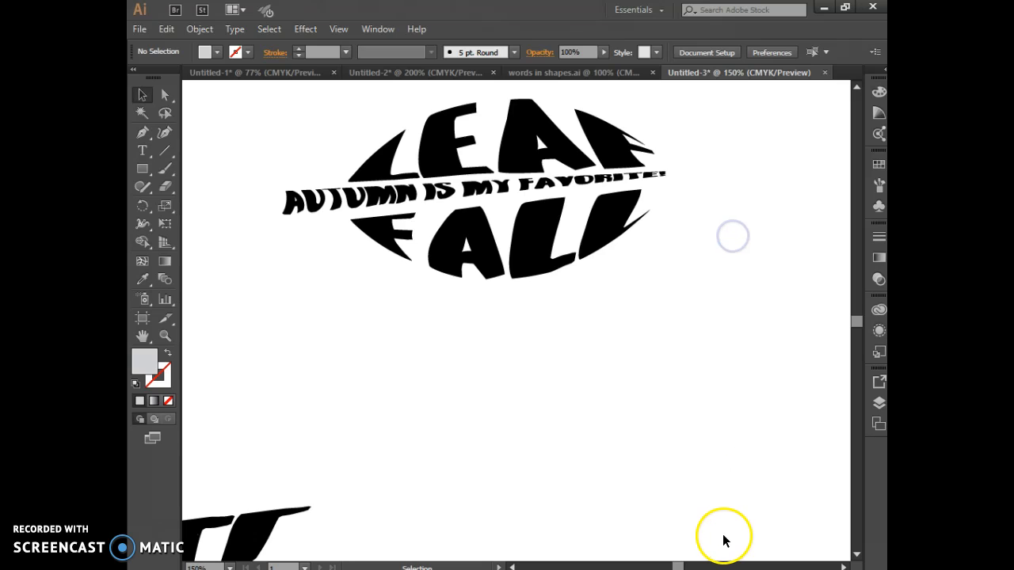
Step: Move the spare AUTUMN sentence up and tilt the spare stem diagonally beneath it, with its narrow end raised
{"action": "scroll", "coordinate": [710, 553], "scroll_direction": "up", "scroll_amount": 8}
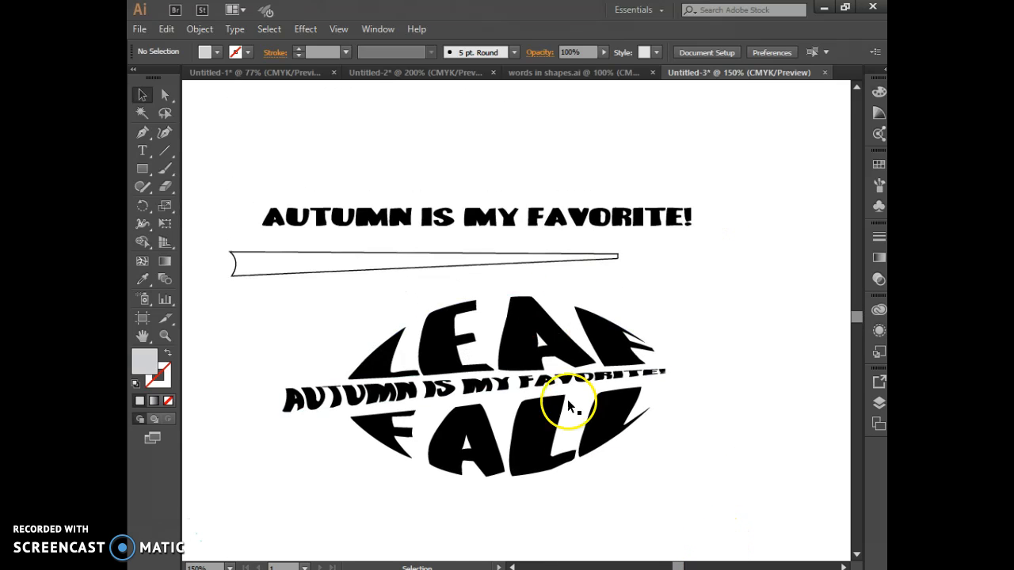
{"action": "left_click_drag", "start_coordinate": [481, 312], "coordinate": [488, 230]}
{"action": "left_click_drag", "start_coordinate": [450, 317], "coordinate": [448, 351]}
{"action": "left_click_drag", "start_coordinate": [625, 343], "coordinate": [601, 265]}
{"action": "left_click_drag", "start_coordinate": [387, 356], "coordinate": [438, 349]}
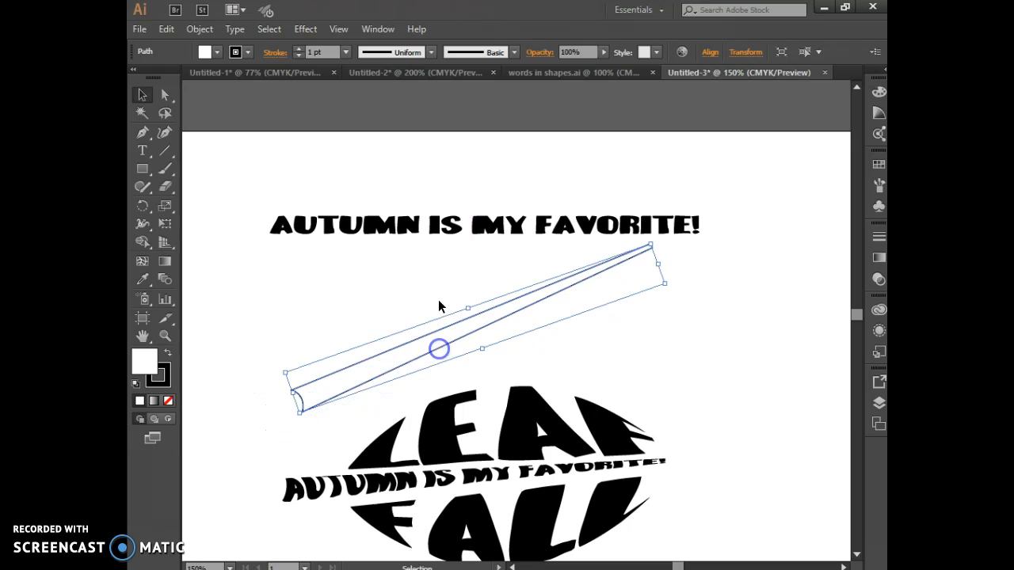
{"action": "left_click", "coordinate": [414, 229]}
{"action": "right_click", "coordinate": [390, 232]}
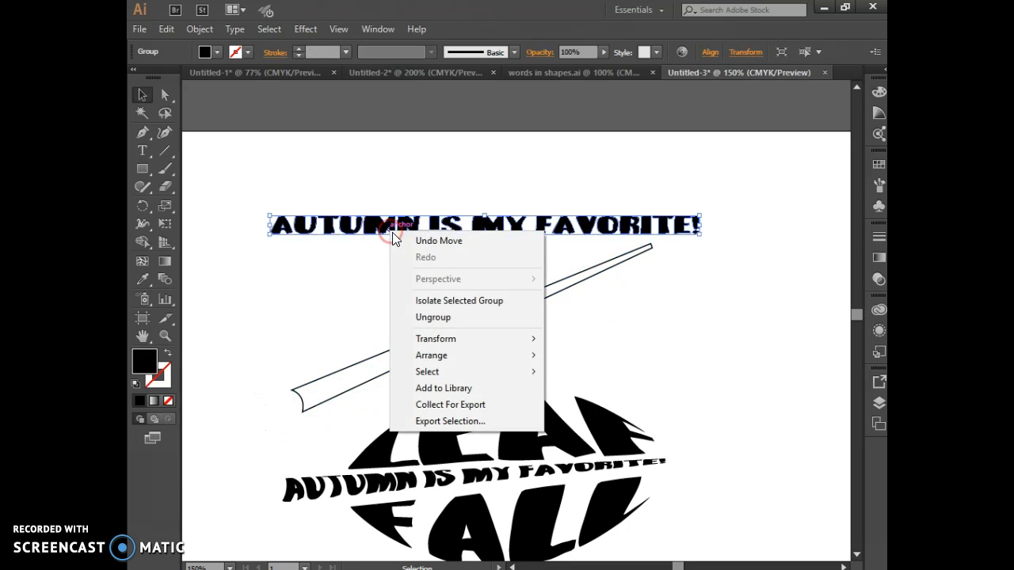
{"action": "left_click", "coordinate": [247, 225]}
{"action": "left_click_drag", "start_coordinate": [251, 212], "coordinate": [687, 308]}
{"action": "left_click", "coordinate": [735, 327]}
{"action": "left_click_drag", "start_coordinate": [738, 335], "coordinate": [270, 195]}
{"action": "left_click", "coordinate": [301, 401]}
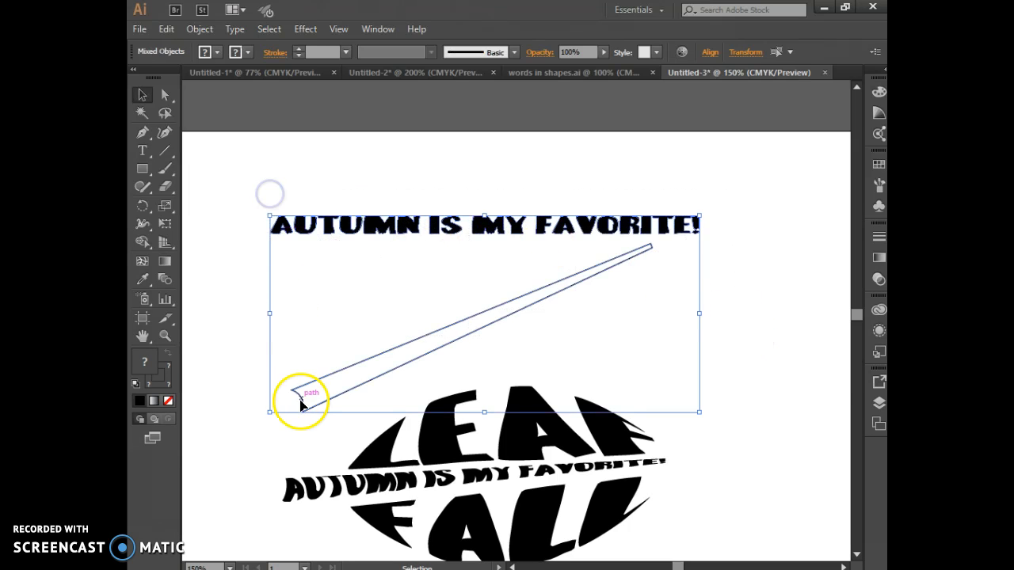
{"action": "left_click", "coordinate": [187, 478]}
Step: Fill the tilted spare stem with blue and move it up across the spare AUTUMN sentence
{"action": "left_click", "coordinate": [305, 407]}
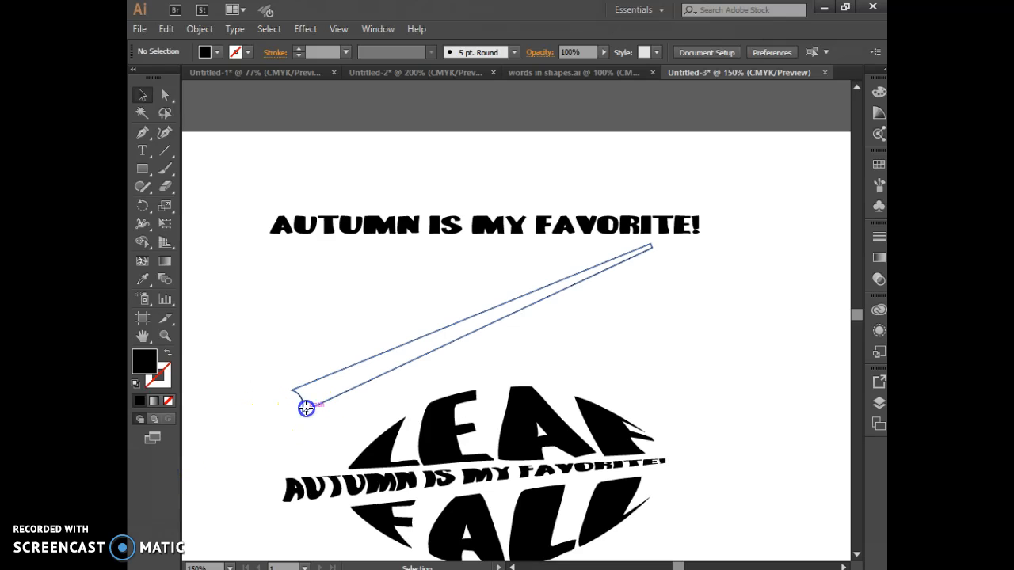
{"action": "left_click", "coordinate": [216, 55]}
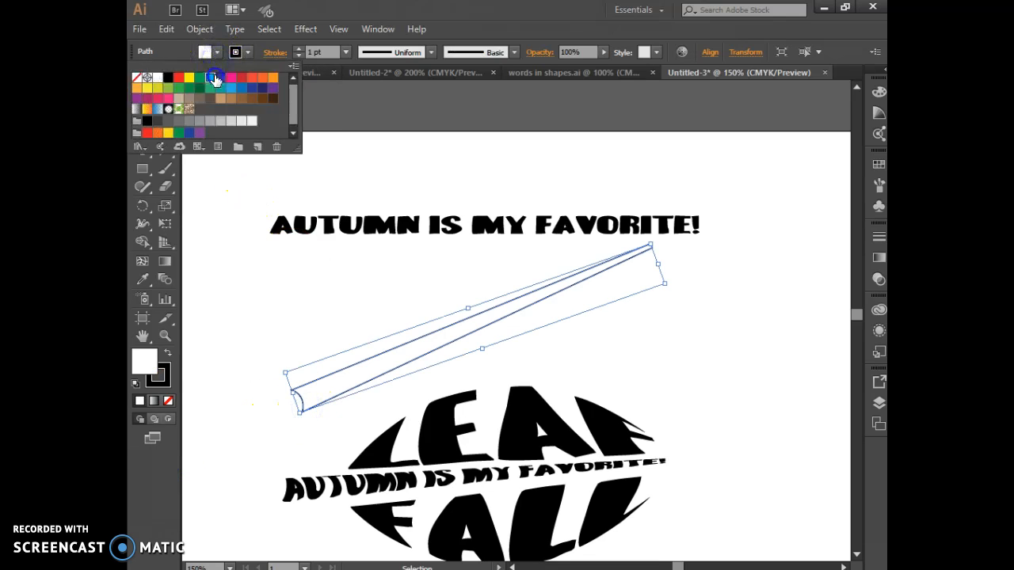
{"action": "left_click", "coordinate": [159, 79]}
{"action": "left_click", "coordinate": [426, 309]}
{"action": "left_click_drag", "start_coordinate": [408, 346], "coordinate": [408, 273]}
Step: Bring the tilted blue stem to the front of the stacking order
{"action": "right_click", "coordinate": [408, 272]}
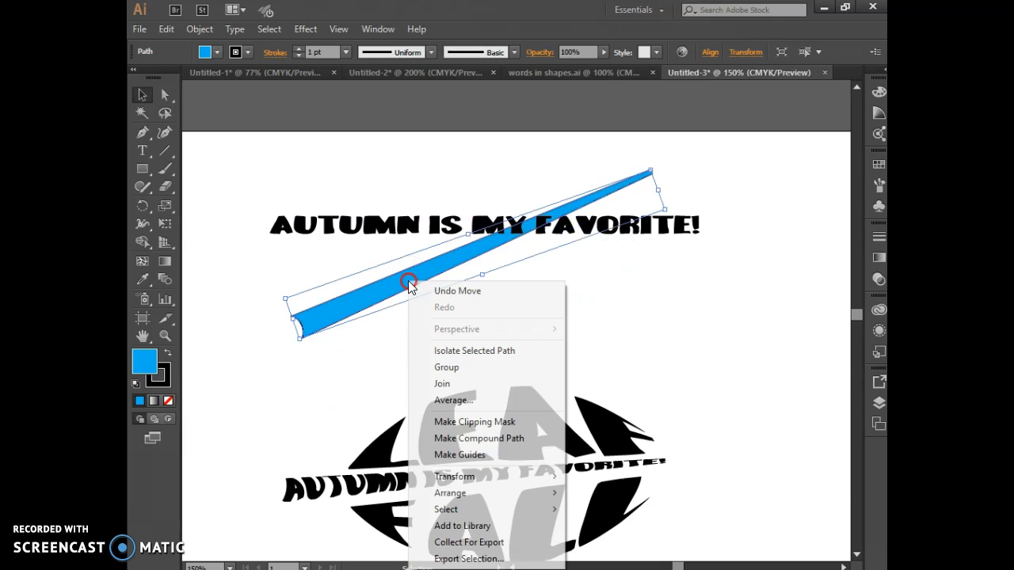
{"action": "mouse_move", "coordinate": [491, 492]}
{"action": "left_click", "coordinate": [590, 493]}
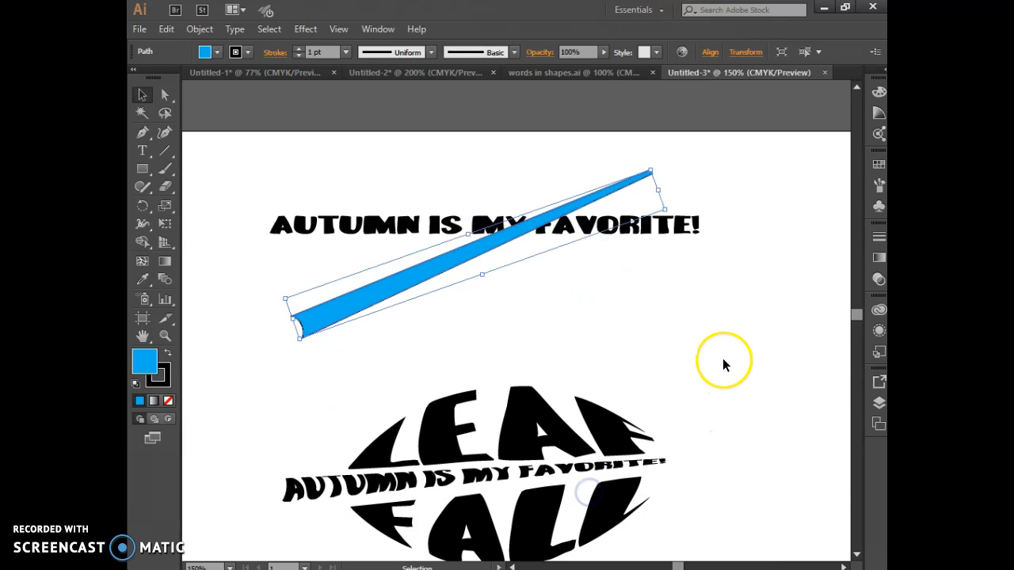
Step: Warp the spare AUTUMN sentence into the tilted blue stem with Make with Top Object and deselect the result
{"action": "left_click", "coordinate": [740, 331]}
{"action": "left_click_drag", "start_coordinate": [739, 328], "coordinate": [266, 177]}
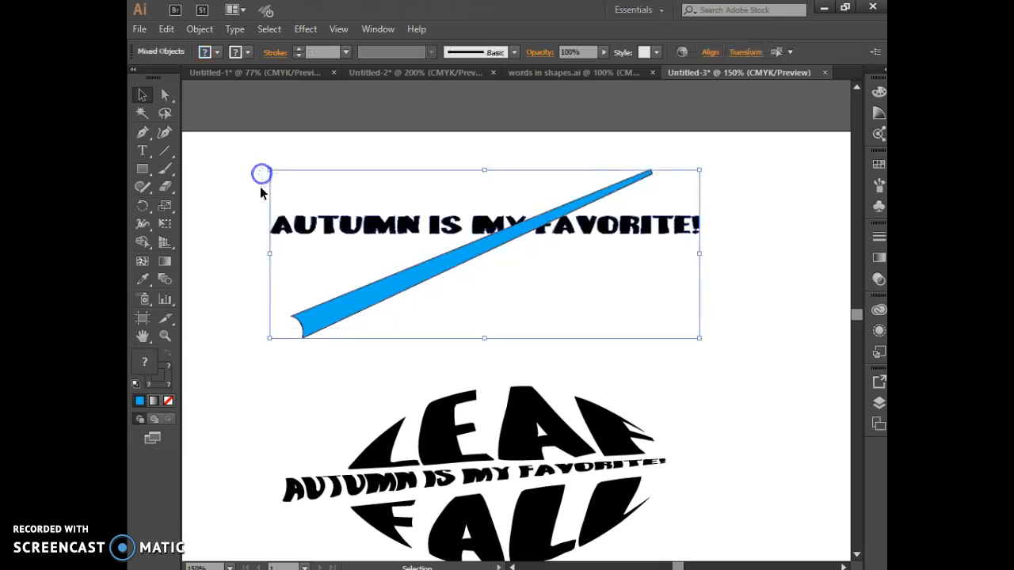
{"action": "left_click", "coordinate": [193, 32]}
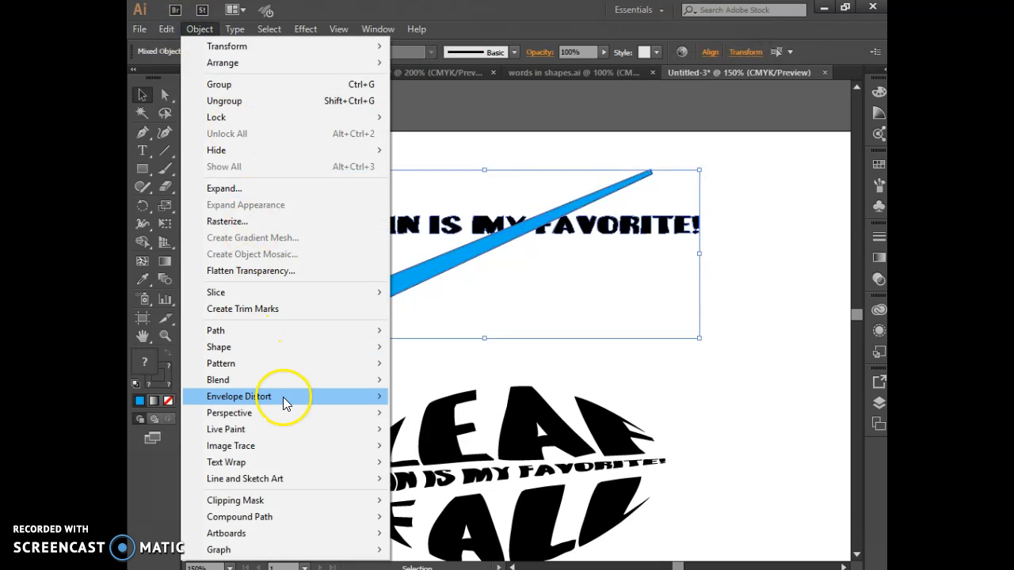
{"action": "mouse_move", "coordinate": [283, 396]}
{"action": "left_click", "coordinate": [475, 440]}
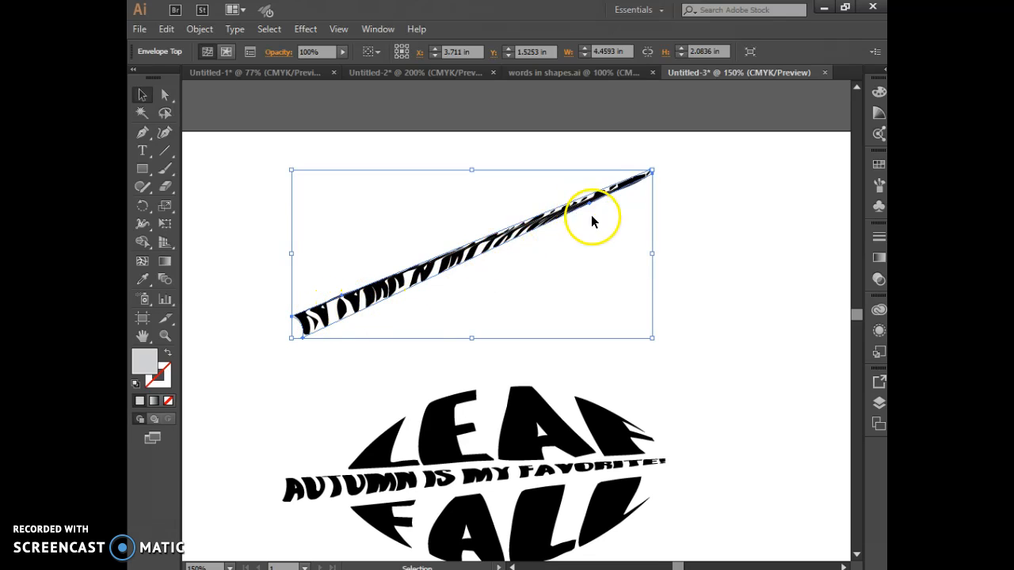
{"action": "left_click", "coordinate": [688, 262]}
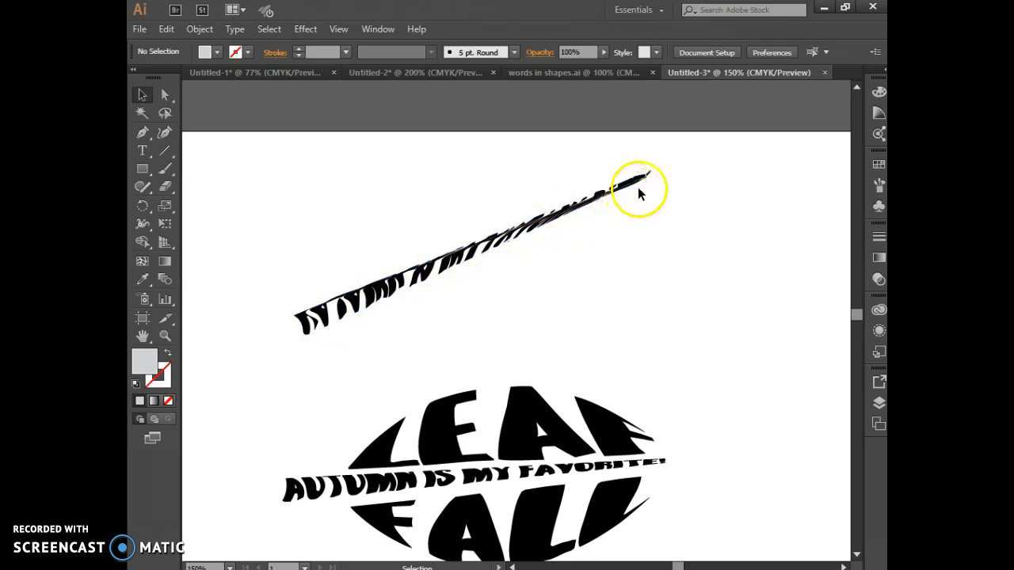
Step: Rotate the diagonal warped lettering to a shallower upward slant above the leaf
{"action": "left_click", "coordinate": [654, 169]}
{"action": "left_click_drag", "start_coordinate": [654, 167], "coordinate": [673, 268]}
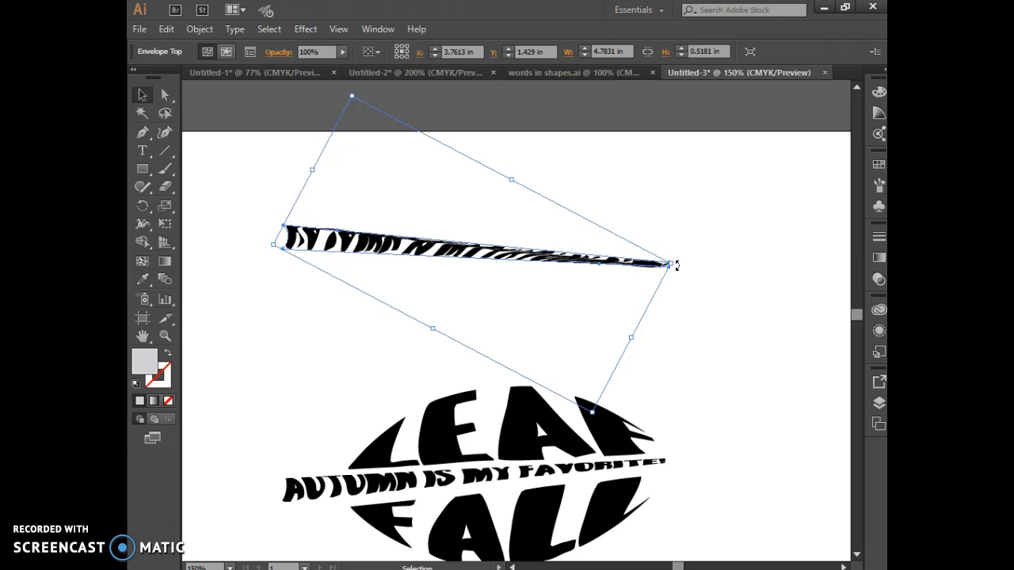
{"action": "left_click_drag", "start_coordinate": [680, 264], "coordinate": [686, 199]}
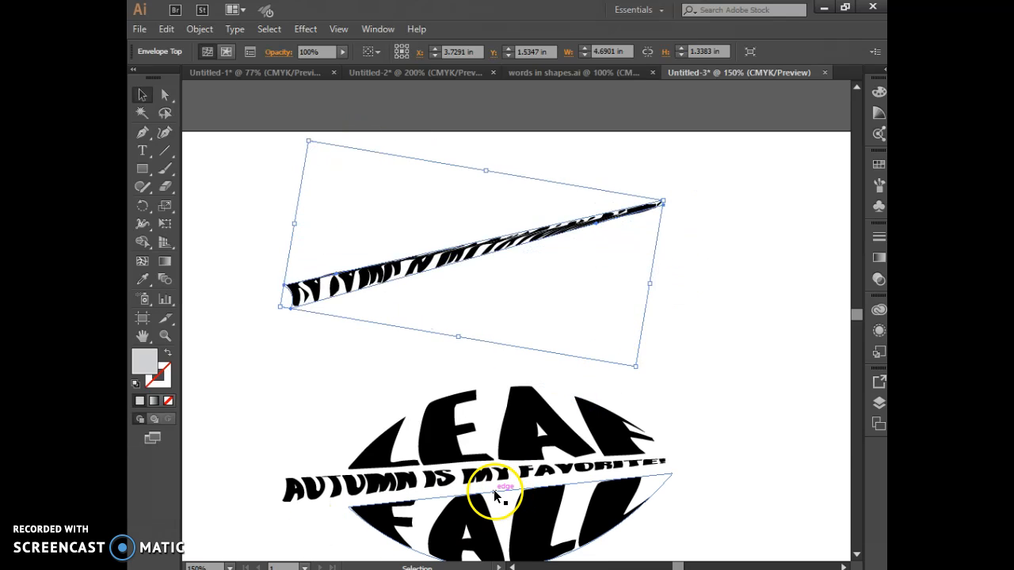
{"action": "scroll", "coordinate": [479, 463], "scroll_direction": "down", "scroll_amount": 1}
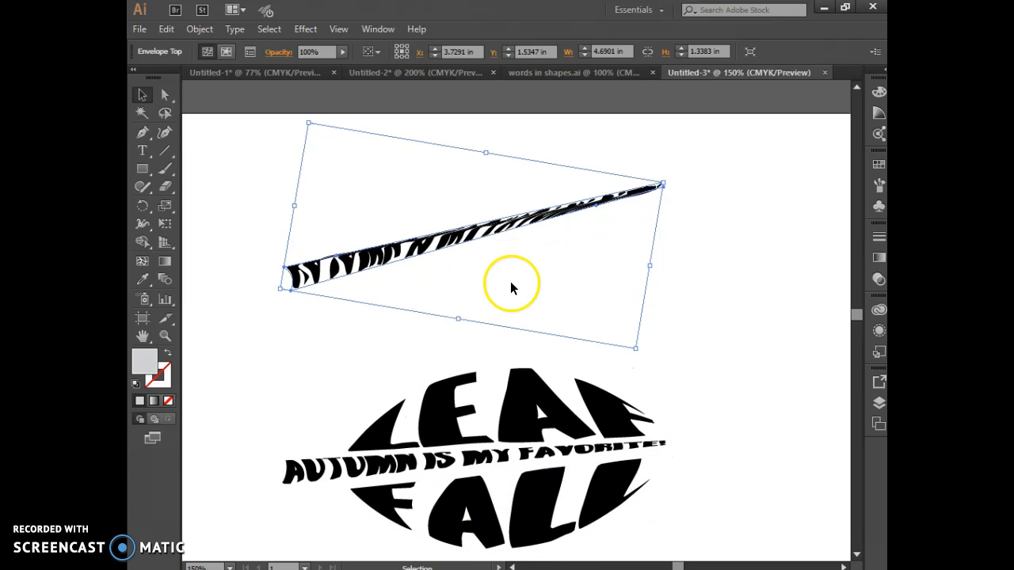
Step: Switch to the Untitled-2 document and deselect the TREES & BRANCHES stem to view the finished leaf
{"action": "left_click", "coordinate": [527, 73]}
{"action": "left_click", "coordinate": [428, 74]}
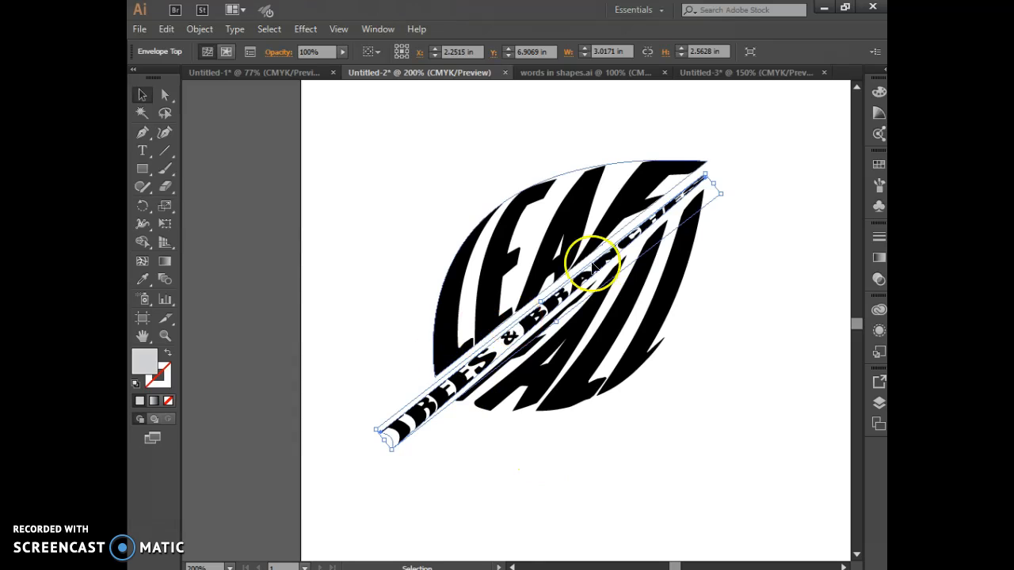
{"action": "left_click", "coordinate": [628, 468]}
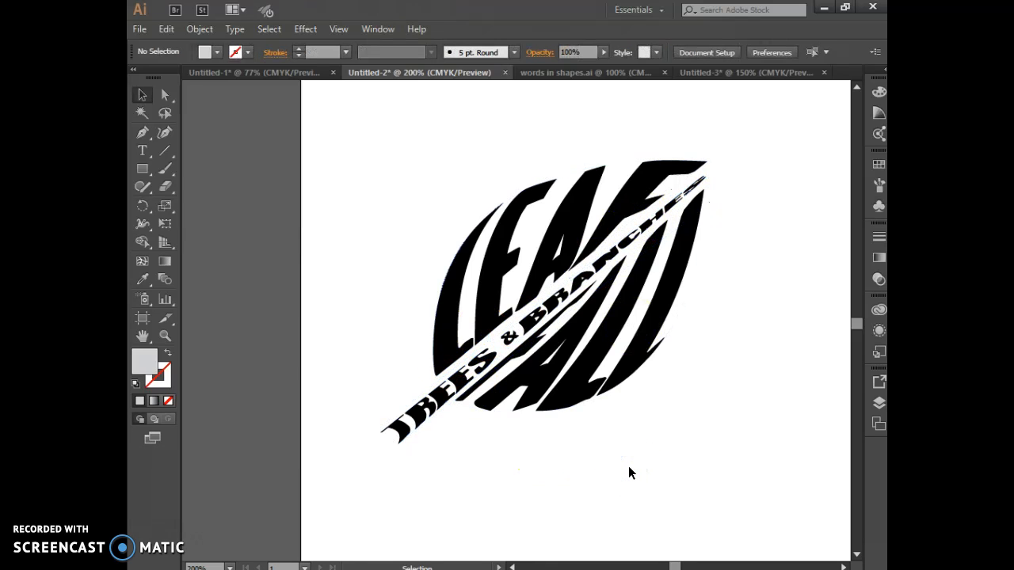
{"action": "mouse_move", "coordinate": [554, 567]}
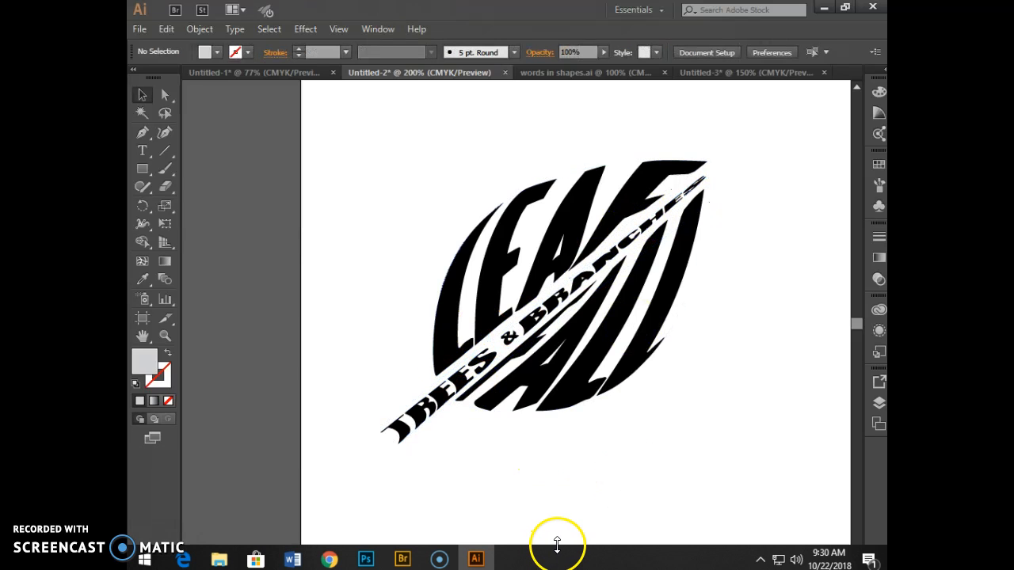